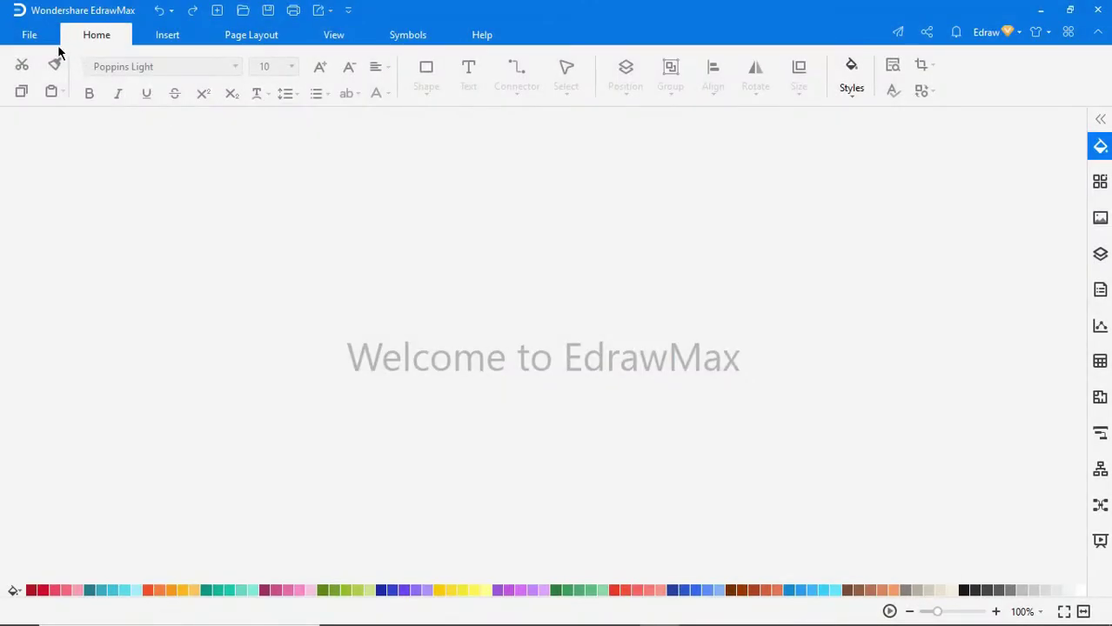
Create a blank Website Wireframe drawing from the Wireframe category
left_click(31, 39)
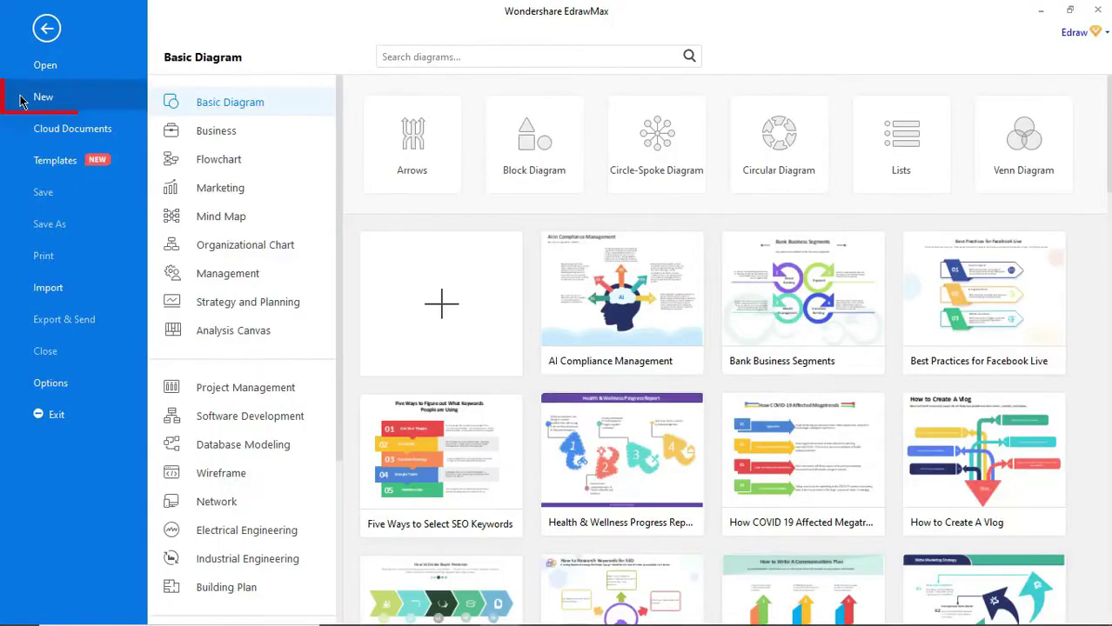
left_click(213, 479)
left_click(429, 147)
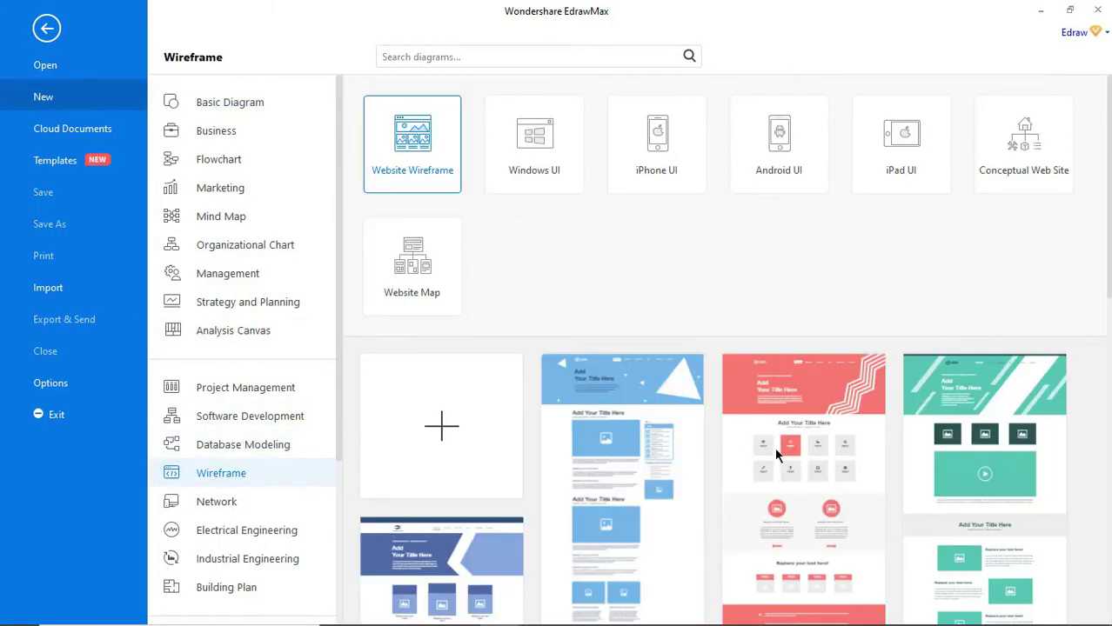
left_click(441, 434)
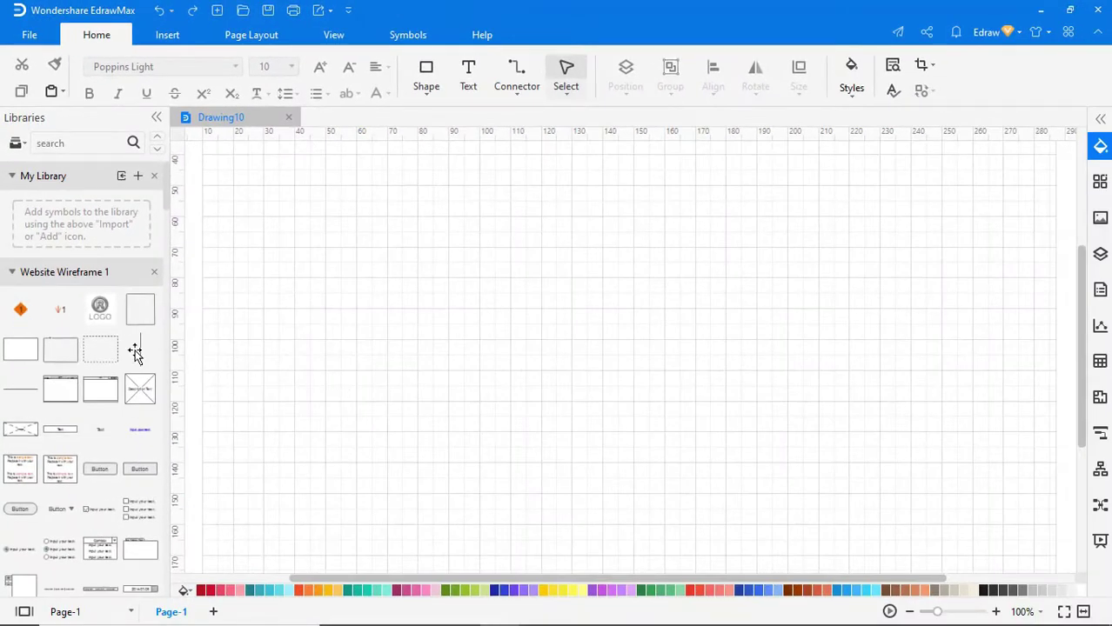
Place a rectangle on the canvas and stretch it into a full-width banner about 277 mm wide and 122 mm high
left_click_drag(70, 352, 315, 353)
left_click_drag(418, 355, 1056, 440)
left_click_drag(624, 425, 631, 559)
Draw two narrow slanted parallelograms with the Pen tool at the banner's left end, one in the upper half and one below it
left_click(408, 35)
left_click(230, 86)
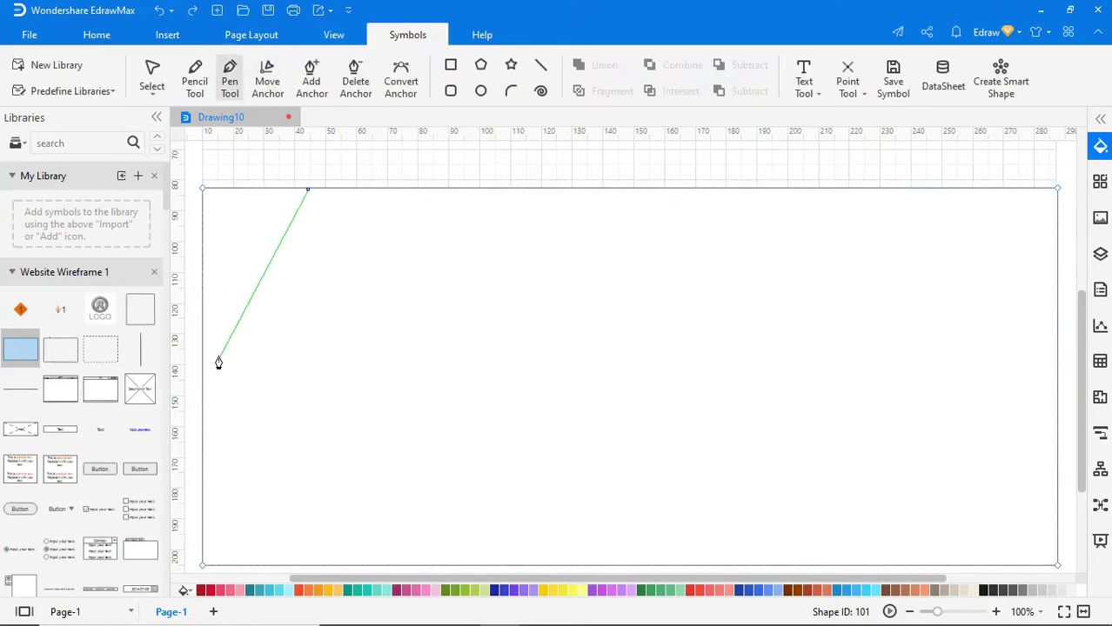
left_click(250, 354)
left_click(338, 190)
left_click(306, 190)
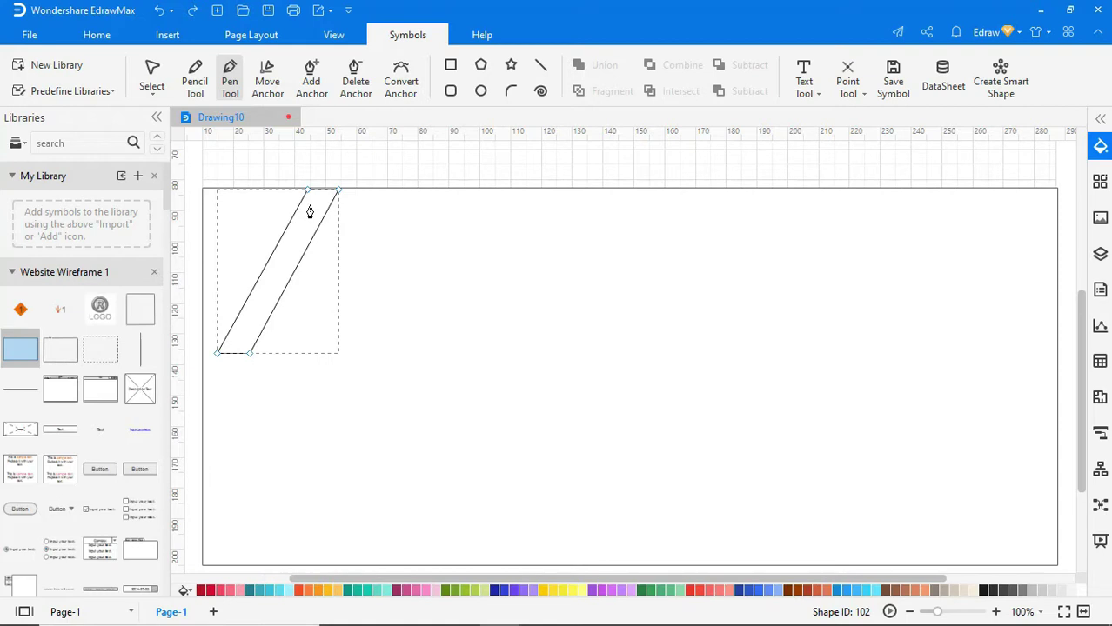
left_click(233, 566)
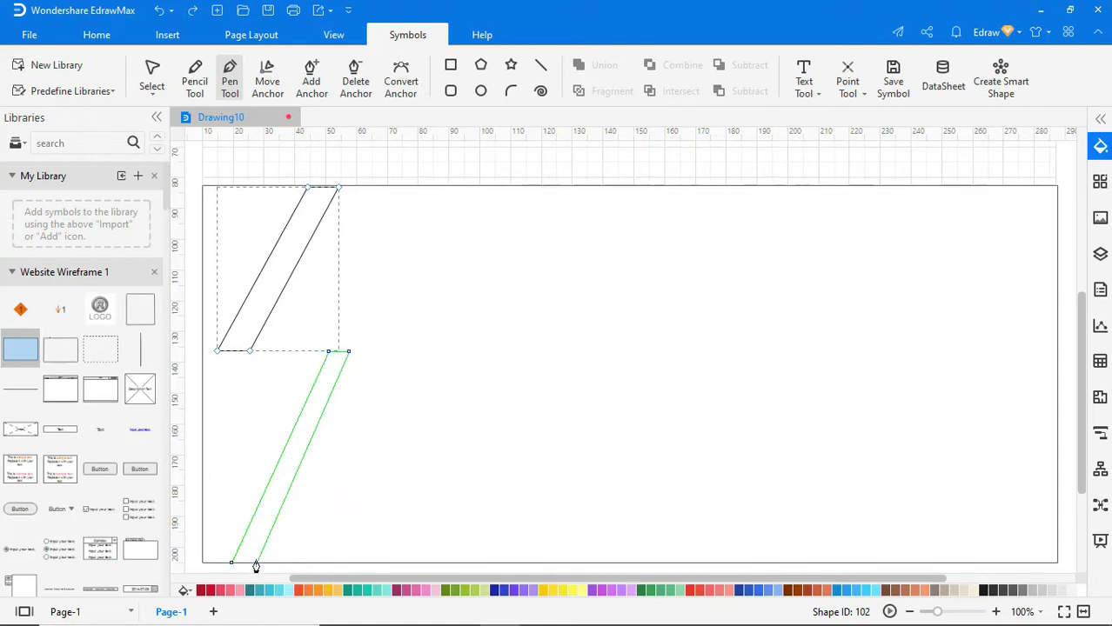
left_click(231, 565)
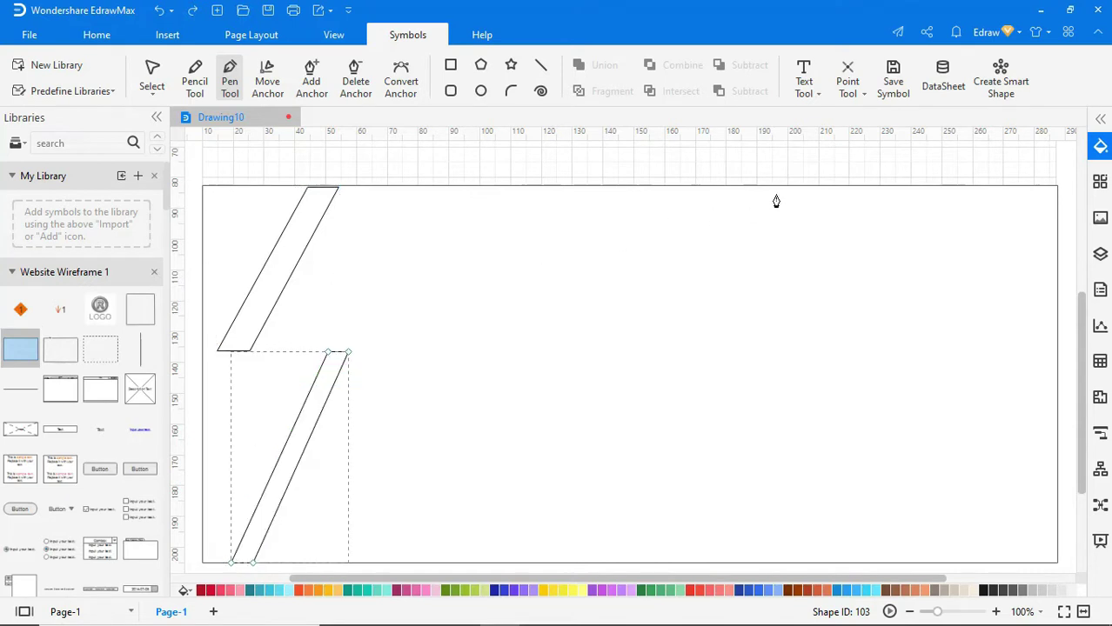
Draw two more narrow slanted stripes right of the banner's centre, a longer one from the upper edge and a shorter one below
left_click(777, 187)
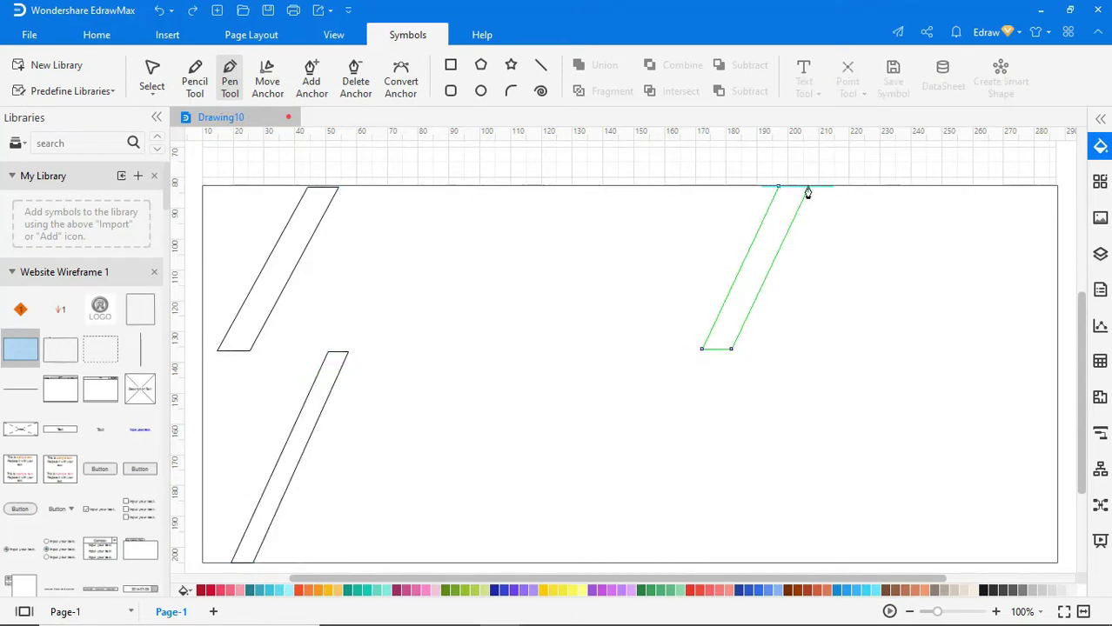
left_click(778, 188)
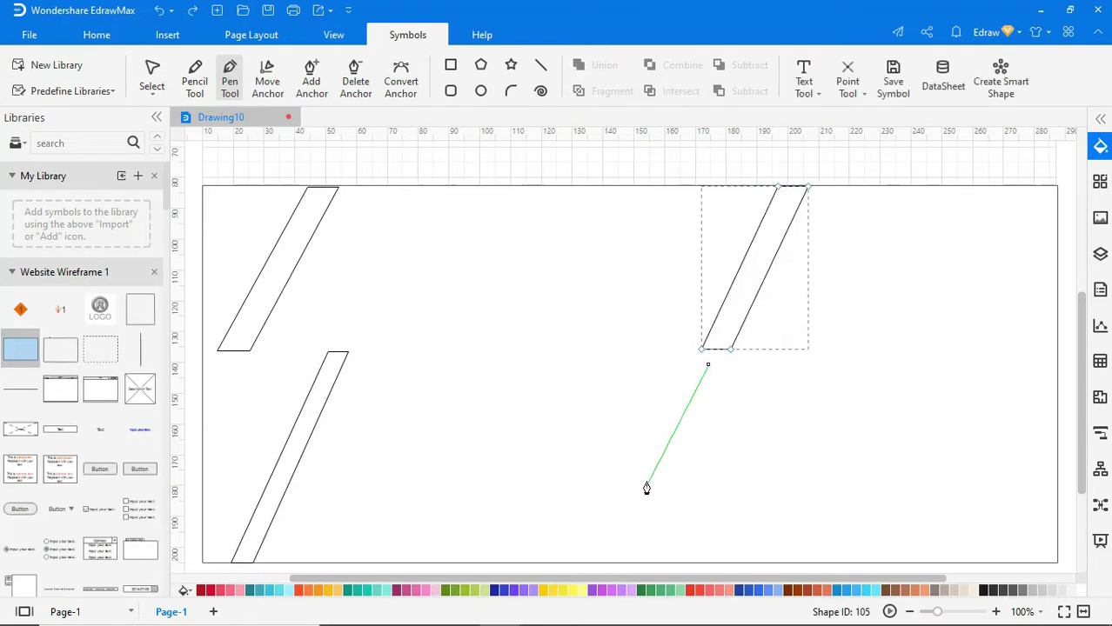
left_click(709, 367)
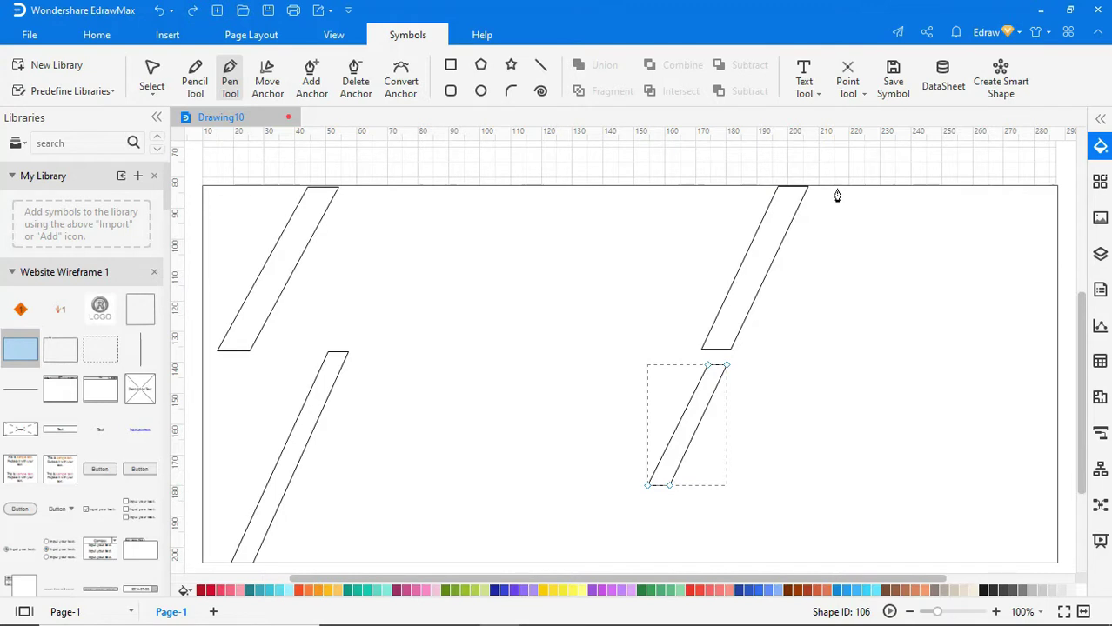
Draw a wide full-height slanted band in the banner's right part, plus two narrow slanted stripes between it and the right edge
left_click(667, 541)
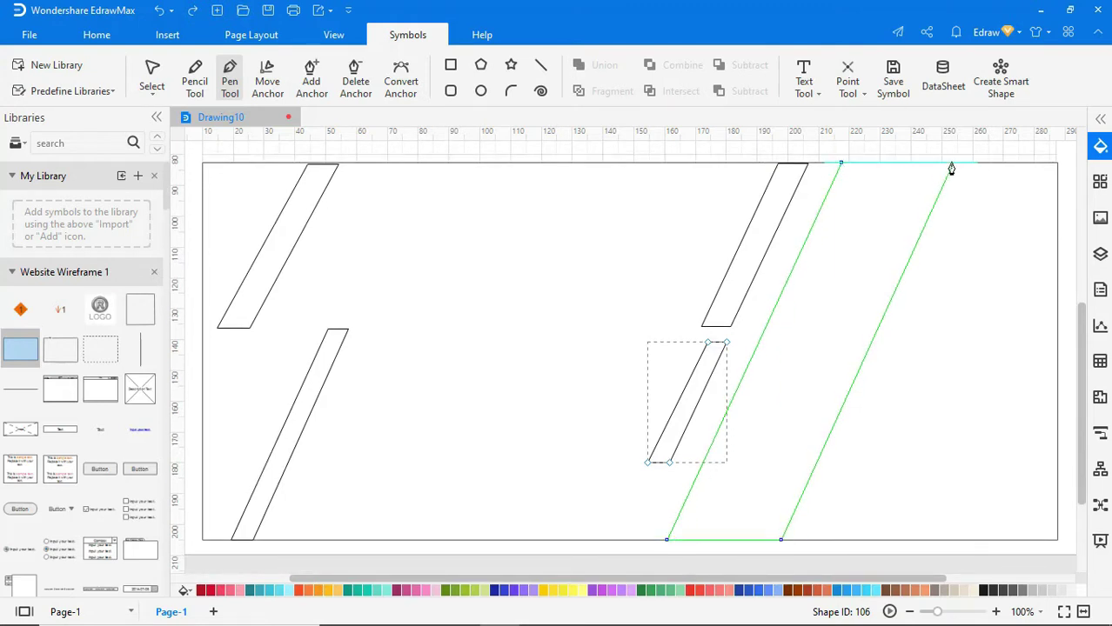
left_click(840, 165)
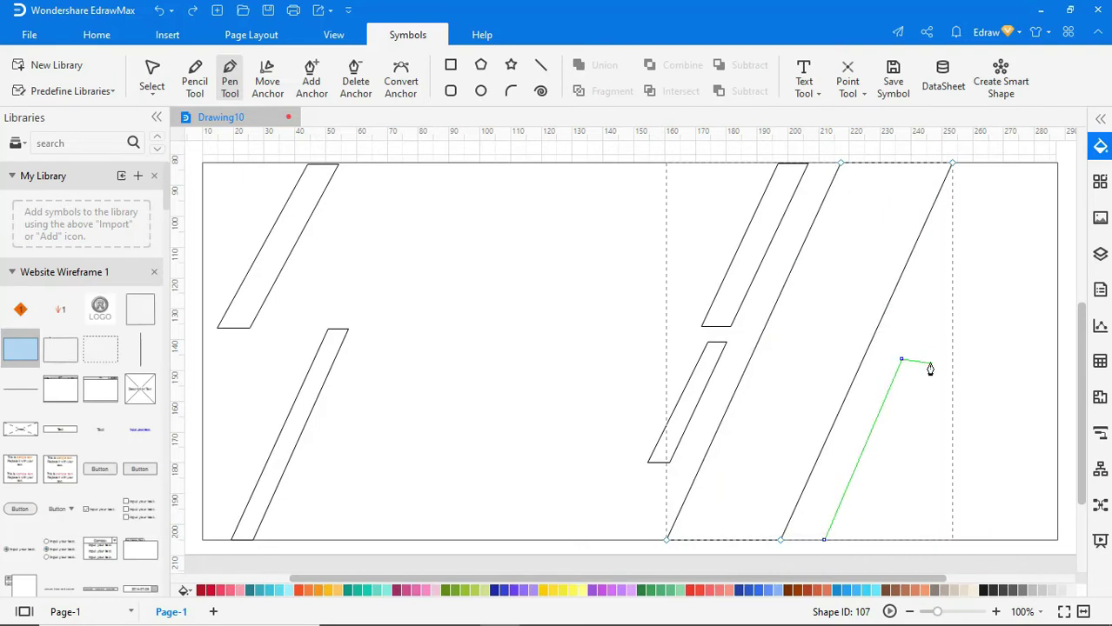
left_click(823, 541)
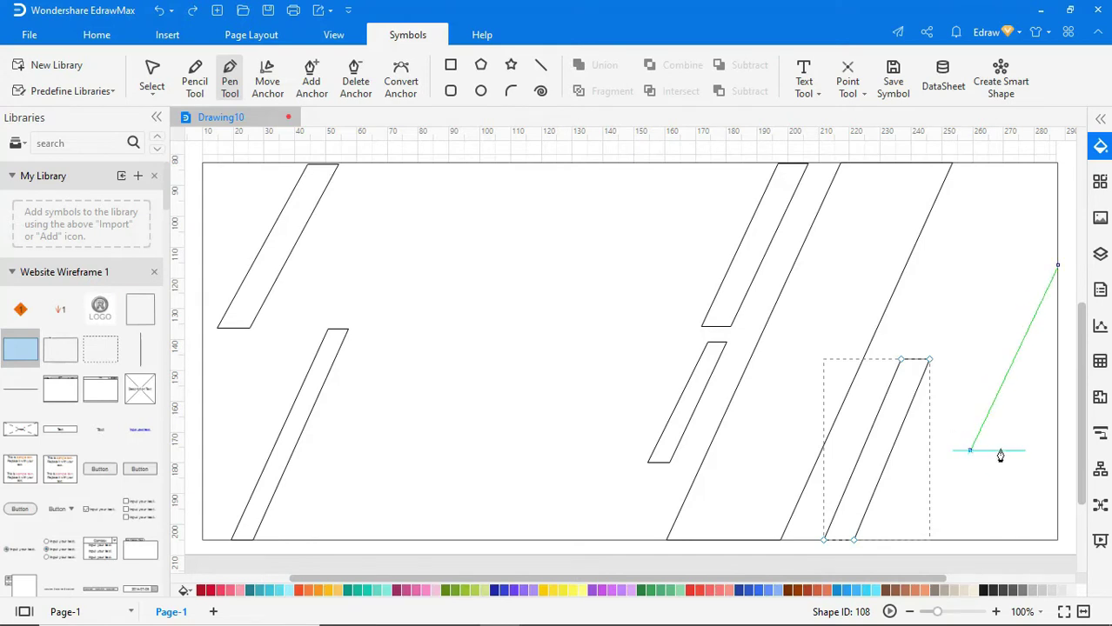
left_click(1056, 266)
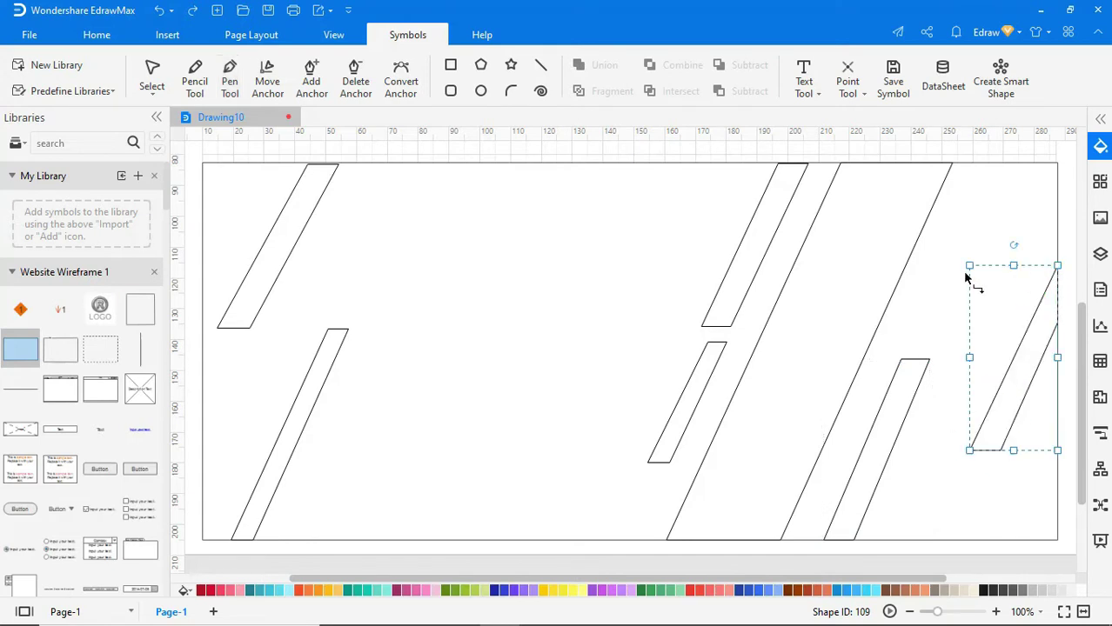
Remove the outlines of all seven slanted stripes and fill the banner rectangle with teal
left_click(296, 235)
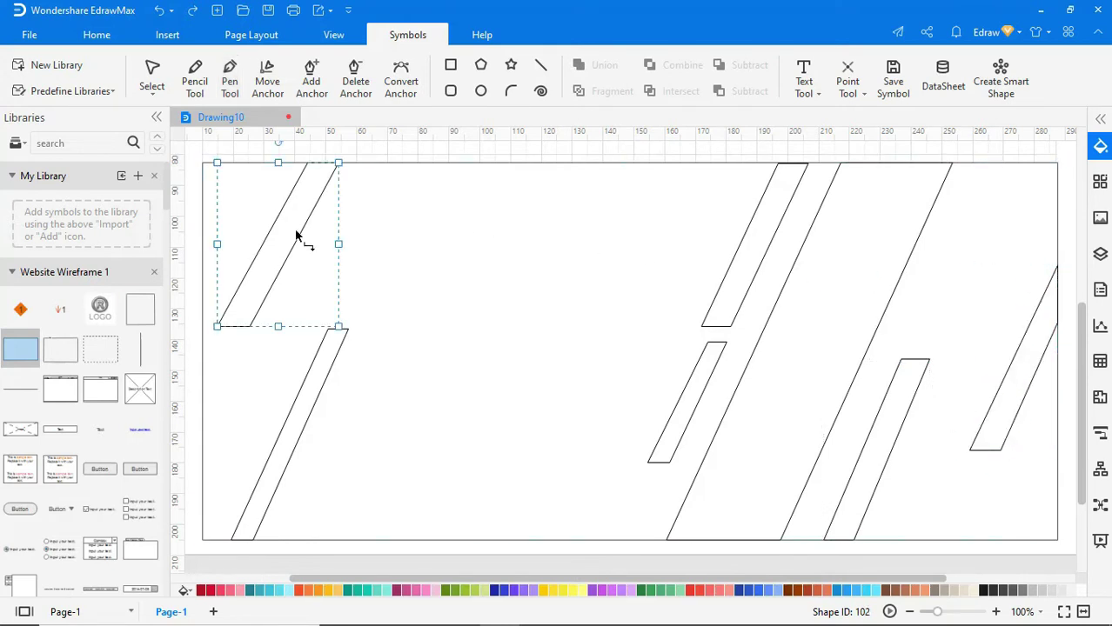
left_click(334, 352, "shift")
left_click(680, 404, "shift")
left_click(727, 315, "shift")
left_click(846, 325, "shift")
left_click(894, 405, "shift")
left_click(994, 409, "shift")
left_click(1097, 146)
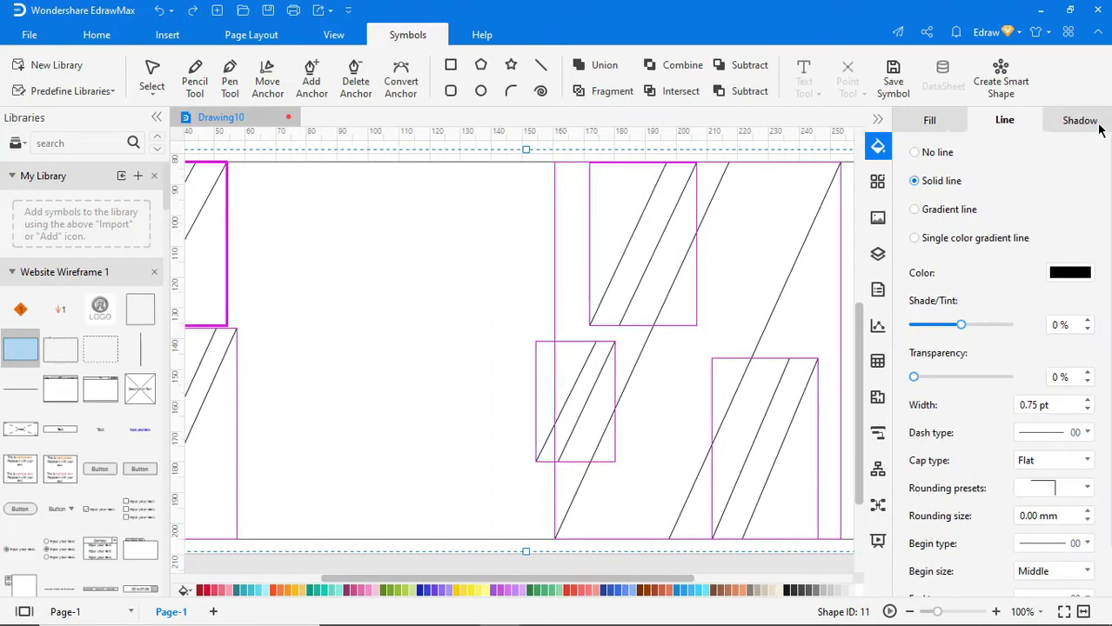
left_click(929, 152)
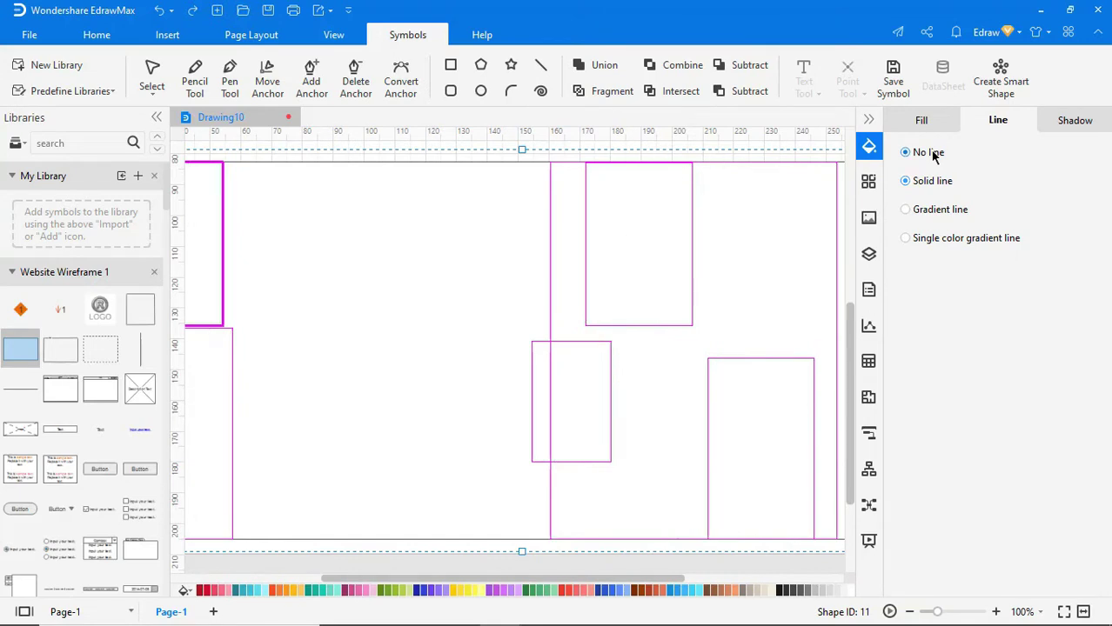
left_click(767, 193)
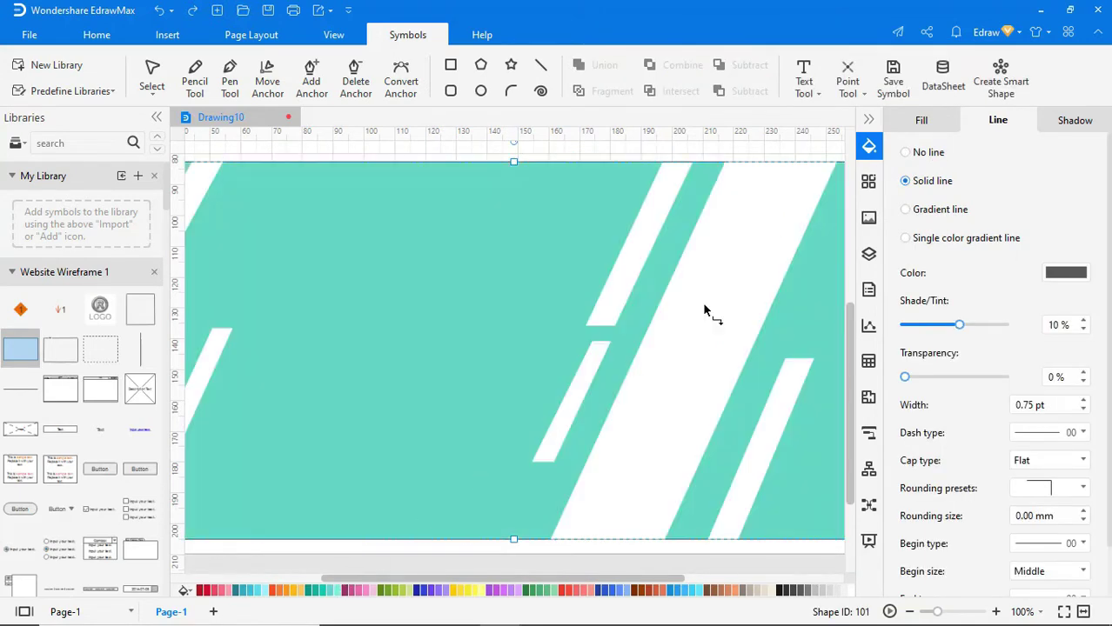
left_click(870, 121)
Place a logo placeholder near the banner's upper left and a six-button navigation bar beside it, narrowed to end near the first right-hand stripe
left_click_drag(100, 312, 375, 208)
scroll(120, 397, "down", 1)
scroll(120, 397, "down", 6)
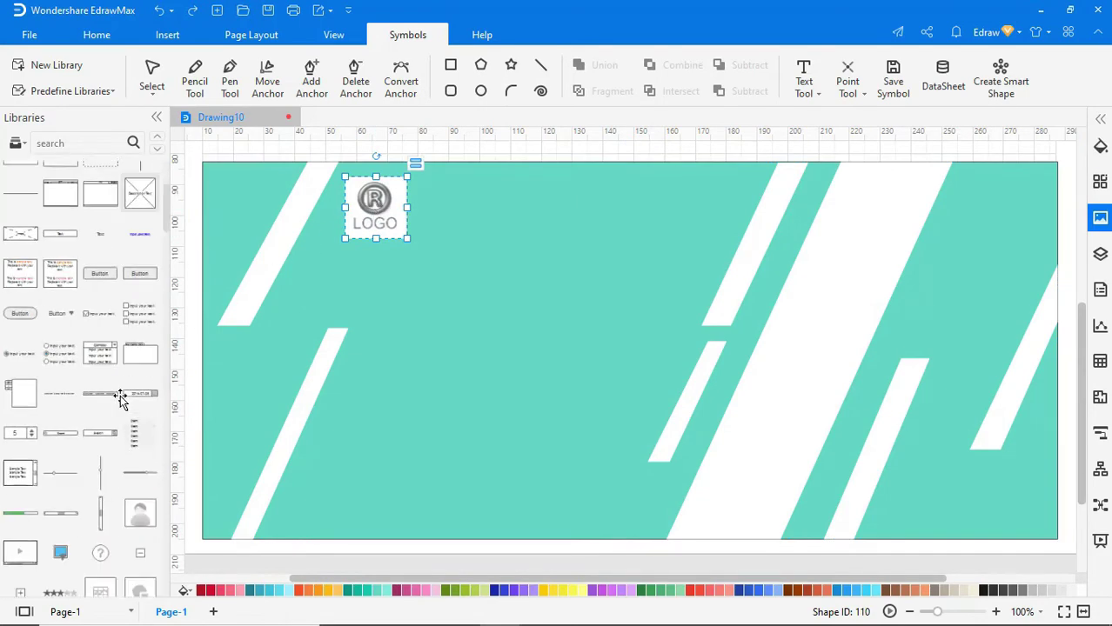
left_click_drag(118, 418, 807, 204)
left_click_drag(1063, 212, 625, 212)
Remove the outlines from the navigation bar's buttons
left_click(1100, 119)
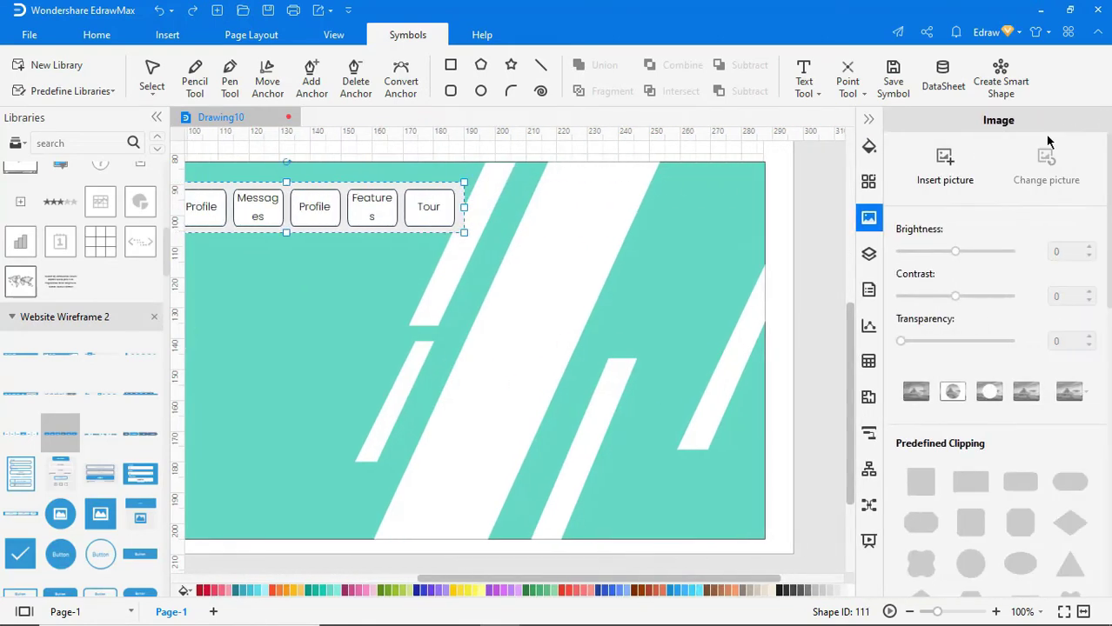
left_click(869, 146)
left_click(640, 303)
Shift the logo left, lower the navigation bar slightly, and move the two narrow stripes beside the wide band to the right
left_click_drag(574, 579, 475, 576)
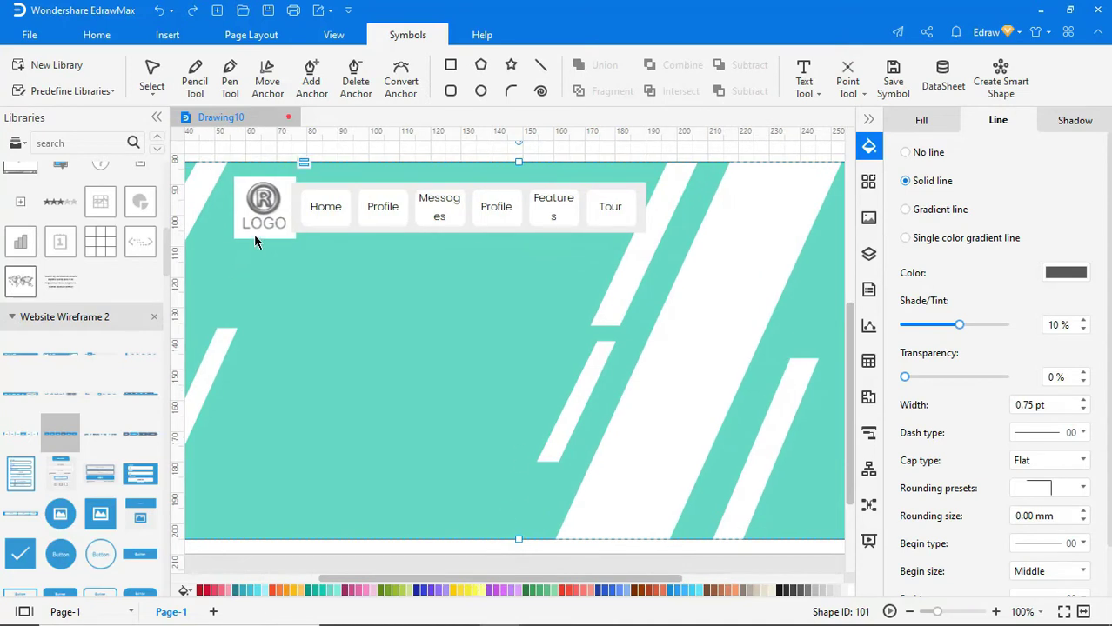
left_click_drag(251, 222, 232, 228)
left_click_drag(392, 219, 392, 225)
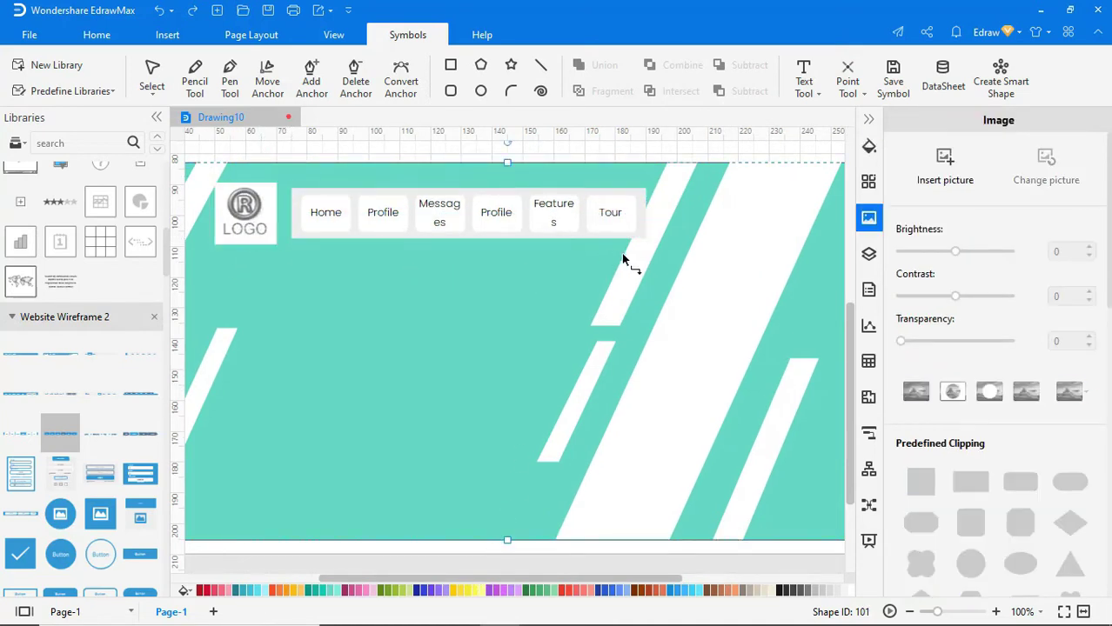
left_click_drag(633, 261, 657, 261)
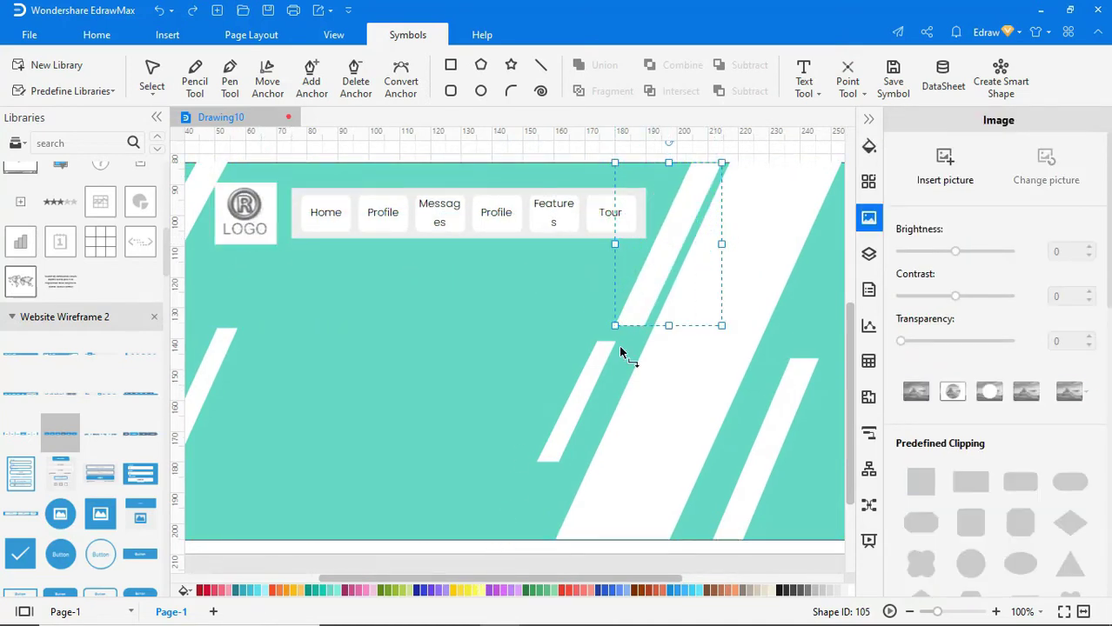
left_click_drag(588, 393, 608, 390)
Widen the navigation bar slightly and fill it with the banner's teal
left_click(572, 245)
left_click(587, 225)
left_click_drag(645, 212, 653, 215)
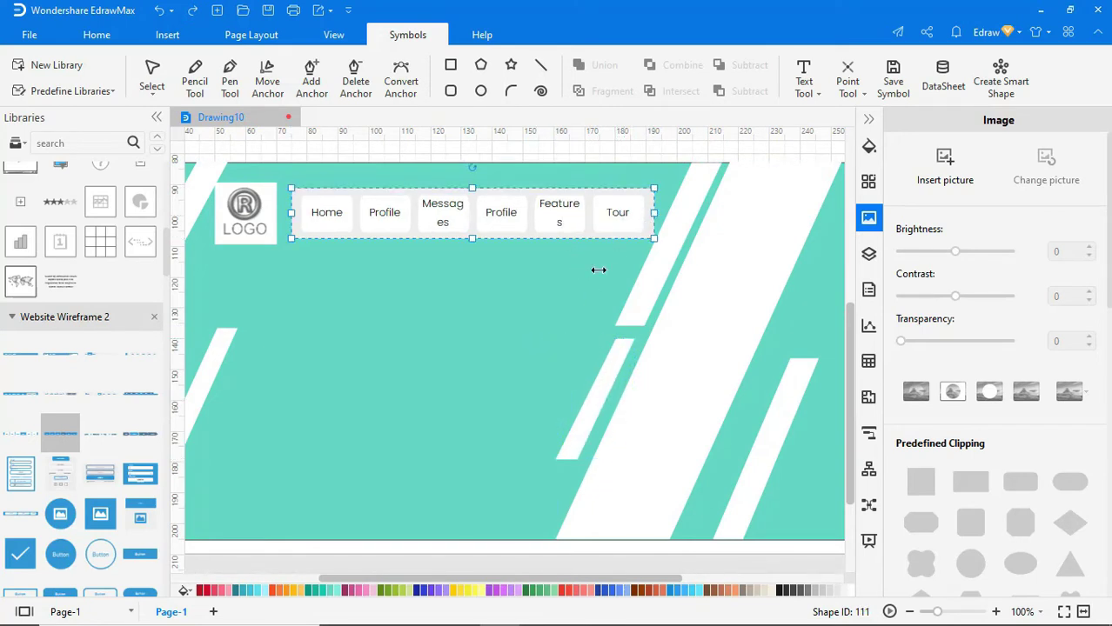
left_click(329, 591)
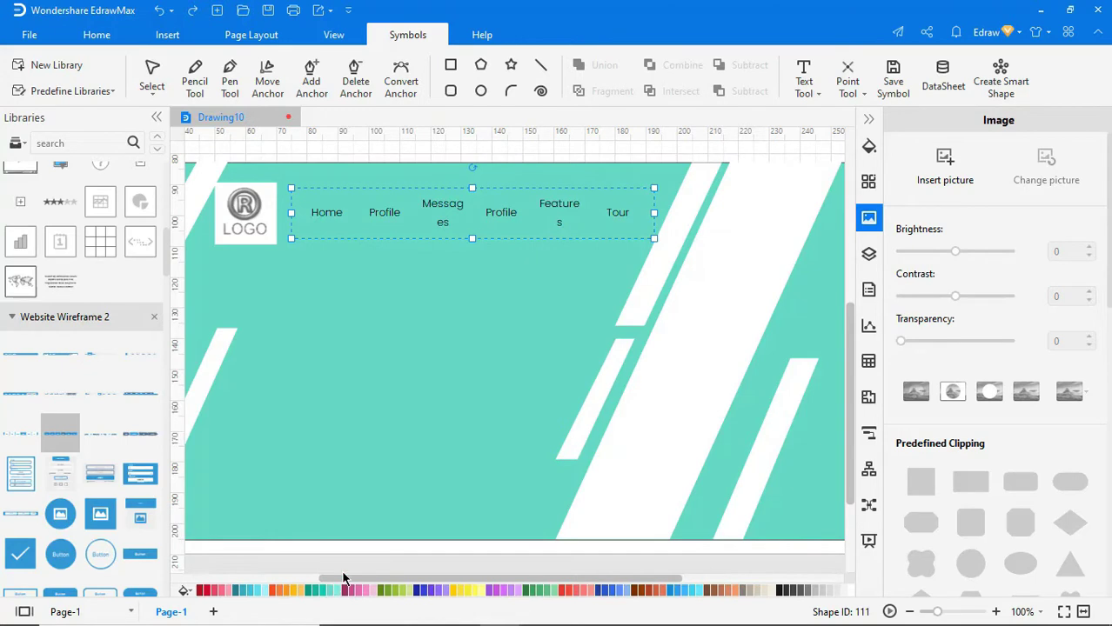
Relabel the navigation items Products, Solutions, Examples, Buy, Templates and Support, and set their font to Poppins at size 7
double_click(327, 218)
type("Products")
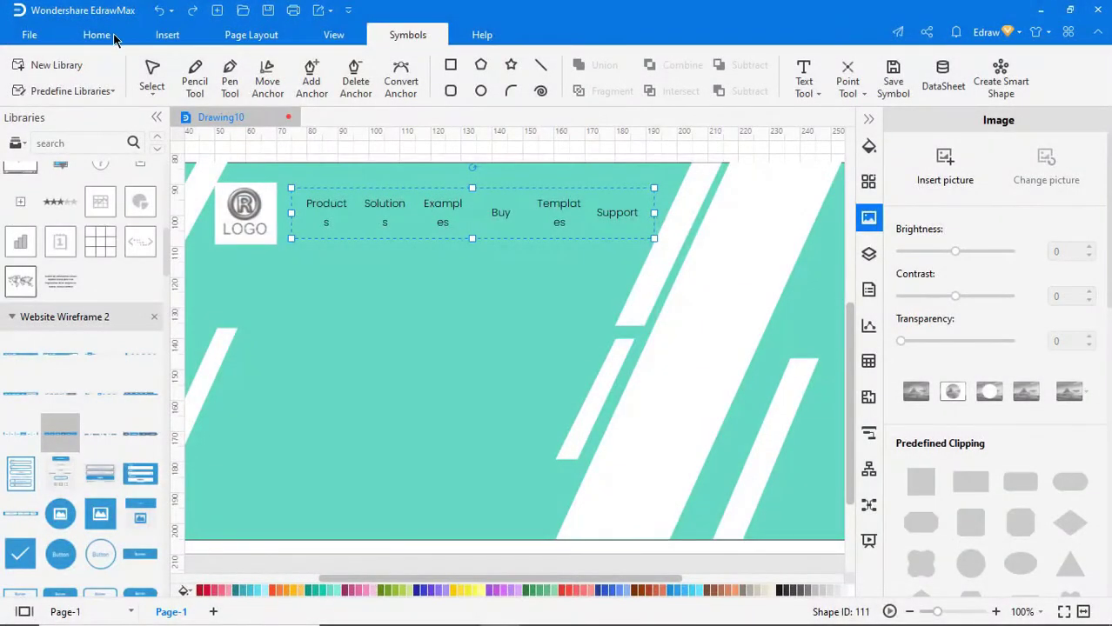
left_click(97, 35)
left_click(235, 67)
left_click(221, 131)
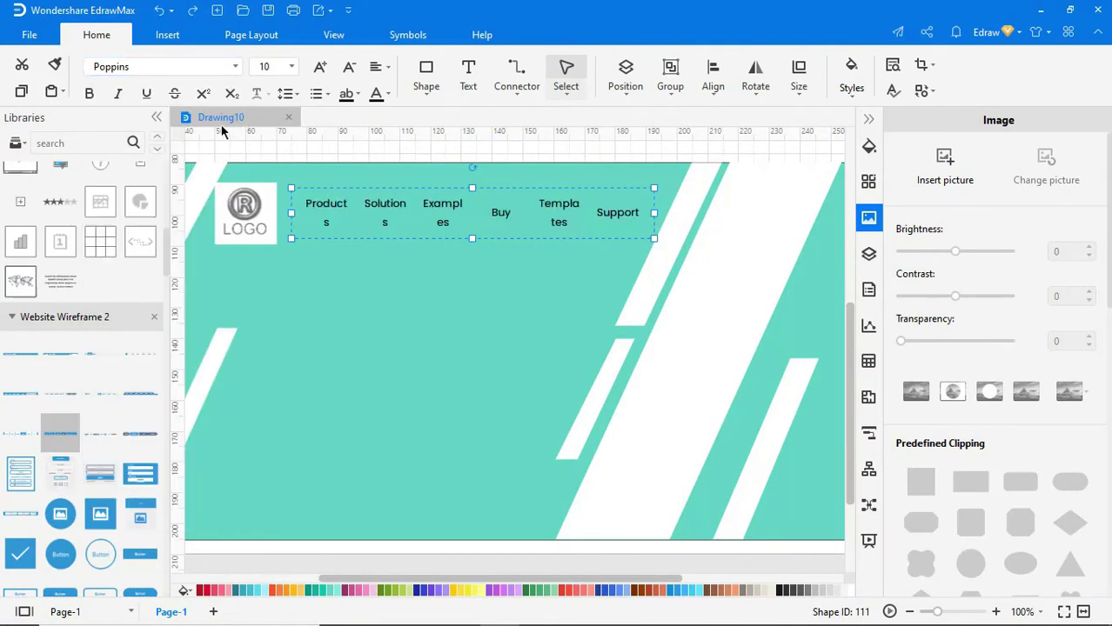
left_click(291, 67)
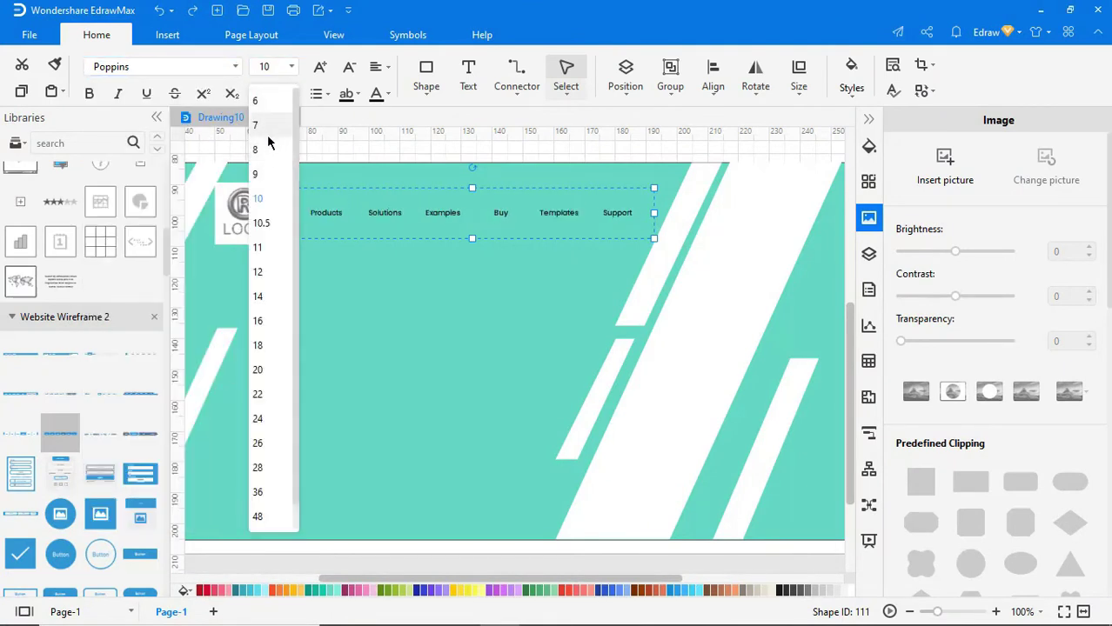
left_click(268, 132)
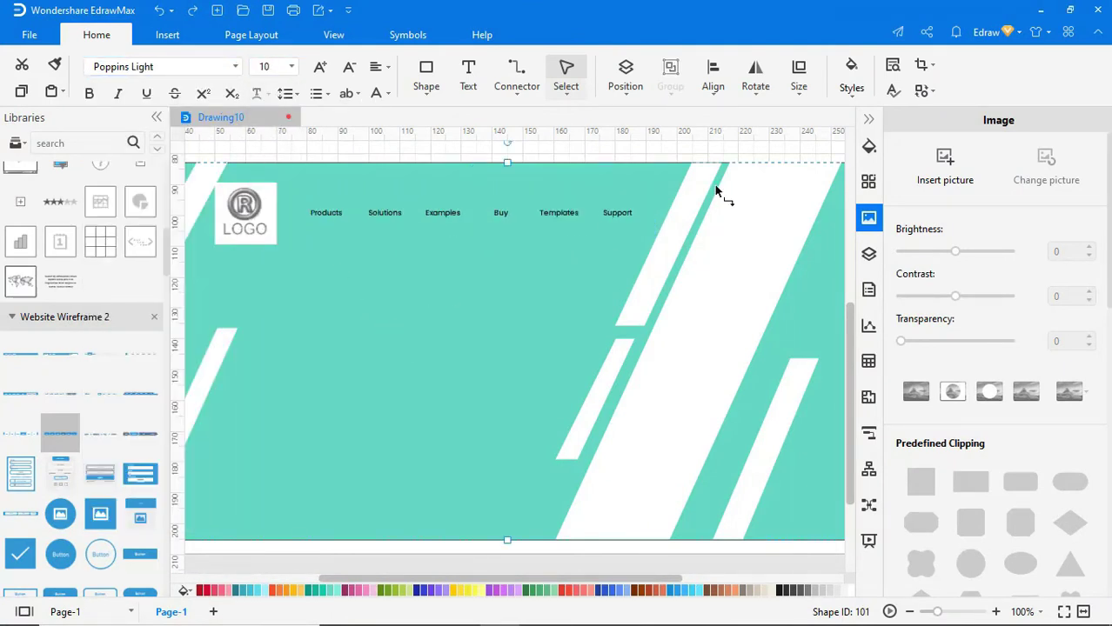
Add a text box below the navigation bar containing "Replace Your Text Here!" twice, the title "Add Your Title Here" and a Lorem ipsum paragraph
left_click(868, 118)
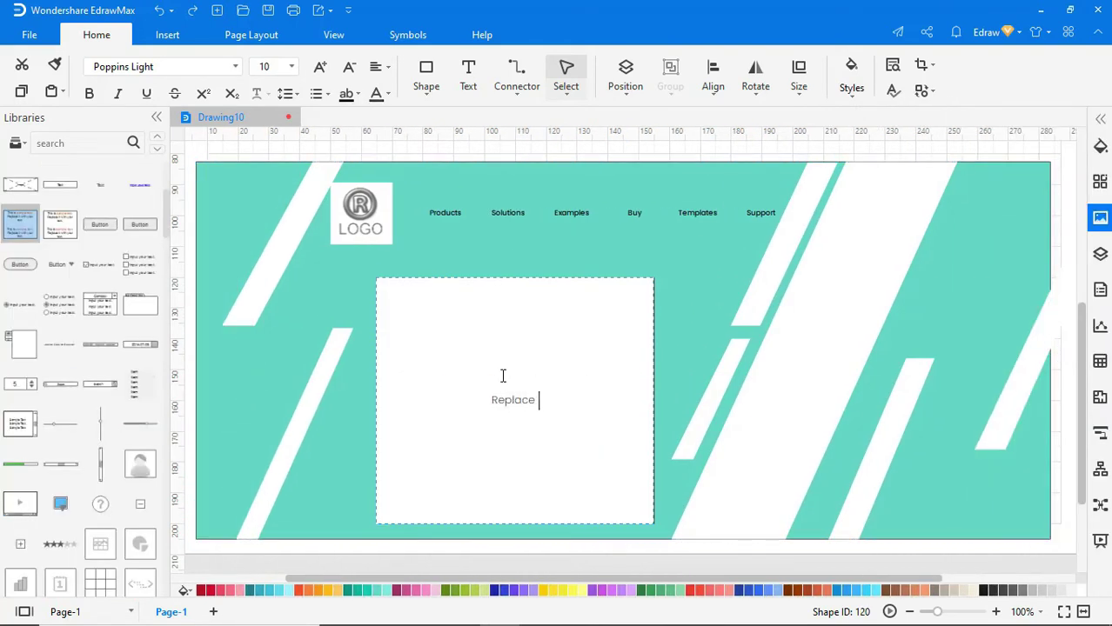
type("Here! Repplace Your Te")
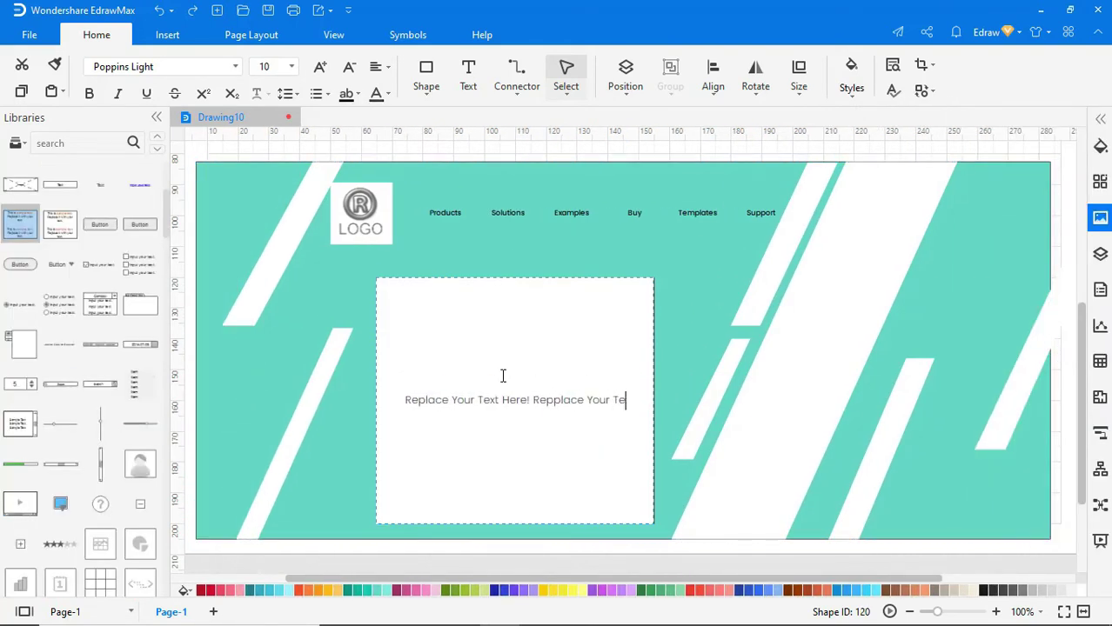
type("xt Here! Add Your Title Here")
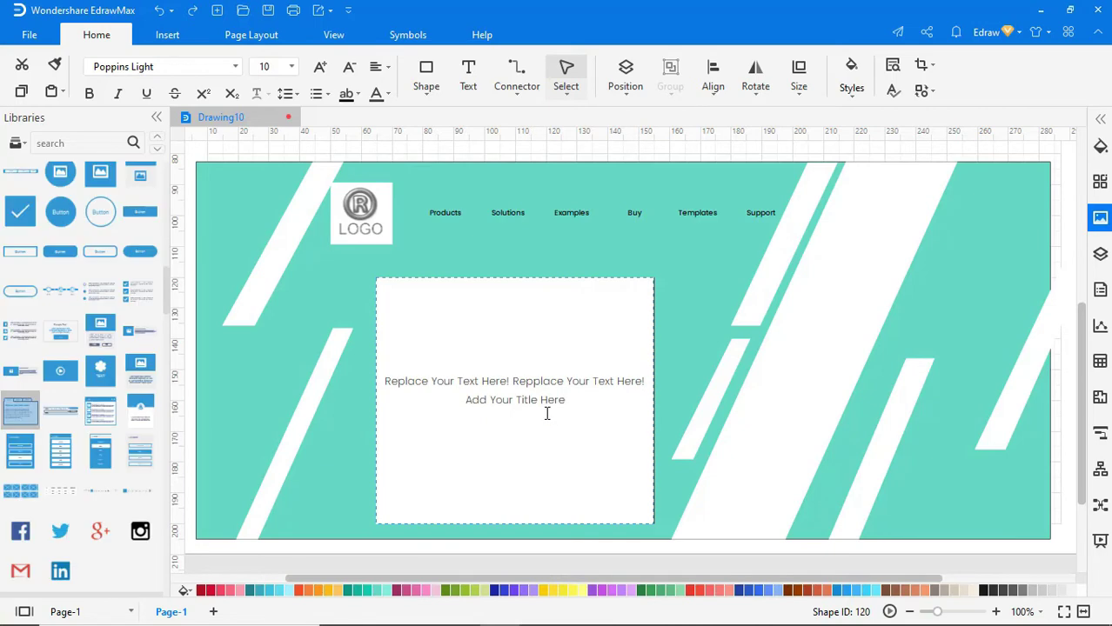
key("Return")
type("Lorem ipsum dolor sit amet, consectetur adipiscing elit, sed do eiusmod tempor incididunt ut labore et dolore magna aliqua. Ut enim ad minim veniam, quis nostrud exercitation ullamco laboris nisi ut aliquip exea commodo consequat.")
key("Escape")
Left-align the text box's text, centred vertically, and set its font to Poppins
left_click(387, 69)
left_click(403, 155)
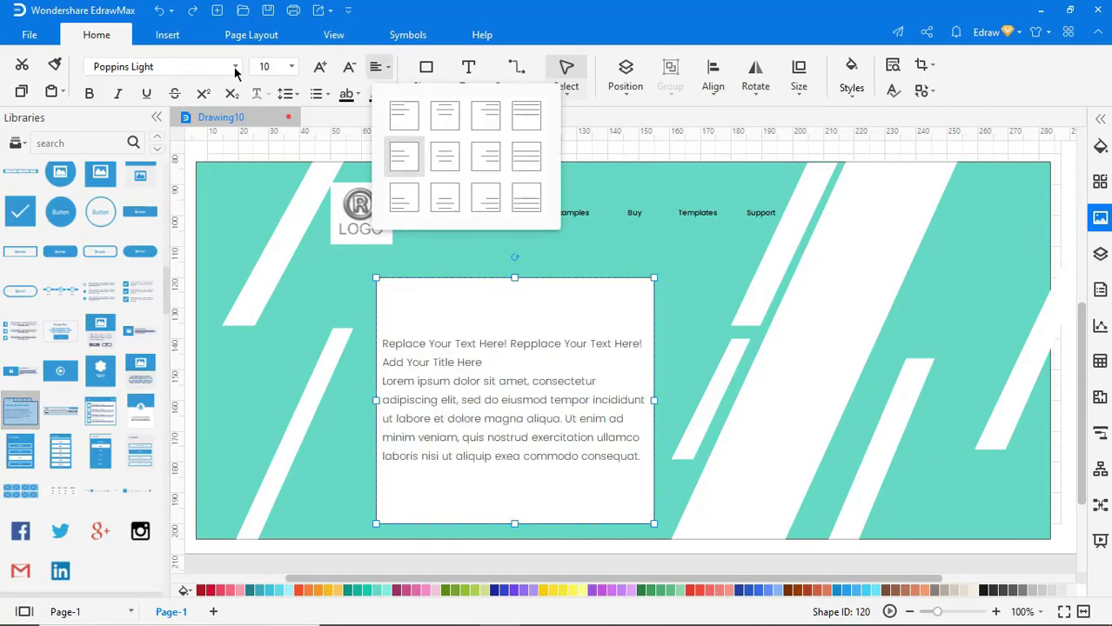
left_click(235, 67)
left_click(149, 117)
Enlarge the "Add Your Title Here" line to heading size
left_click(484, 361)
left_click_drag(484, 360, 378, 364)
left_click(292, 66)
left_click(261, 420)
left_click(251, 440)
Set the text box to no line and fill it with the banner's teal
left_click(561, 321)
left_click(1101, 118)
left_click(868, 146)
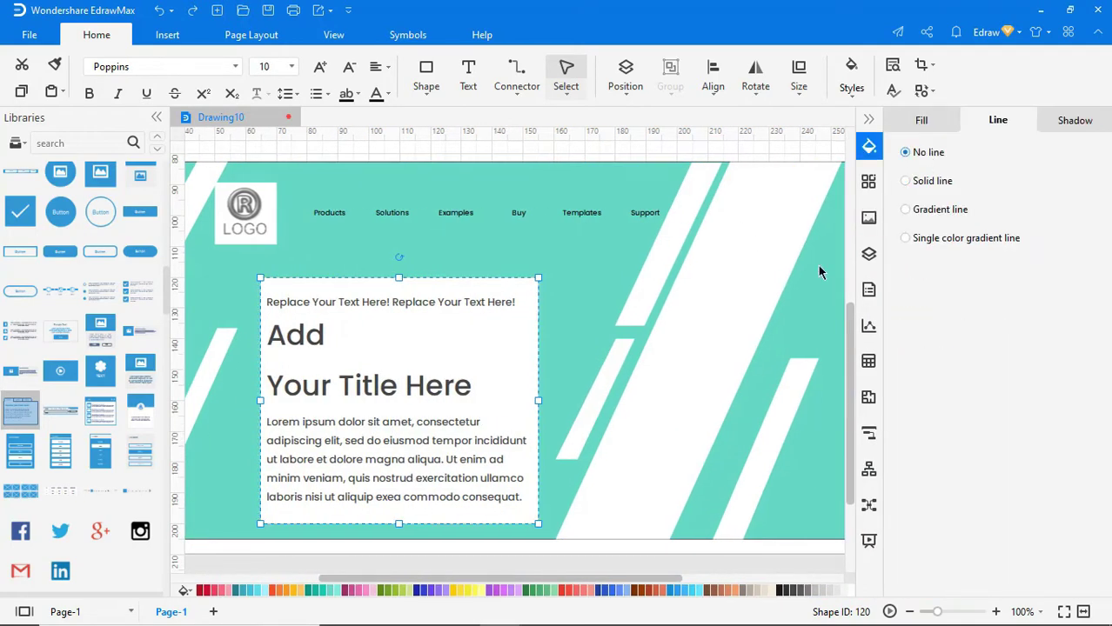
left_click(323, 586)
left_click(231, 516)
left_click(869, 119)
Add a square image placeholder below the header banner and fill it purple
scroll(844, 165, "down", 3)
left_click_drag(100, 172, 620, 492)
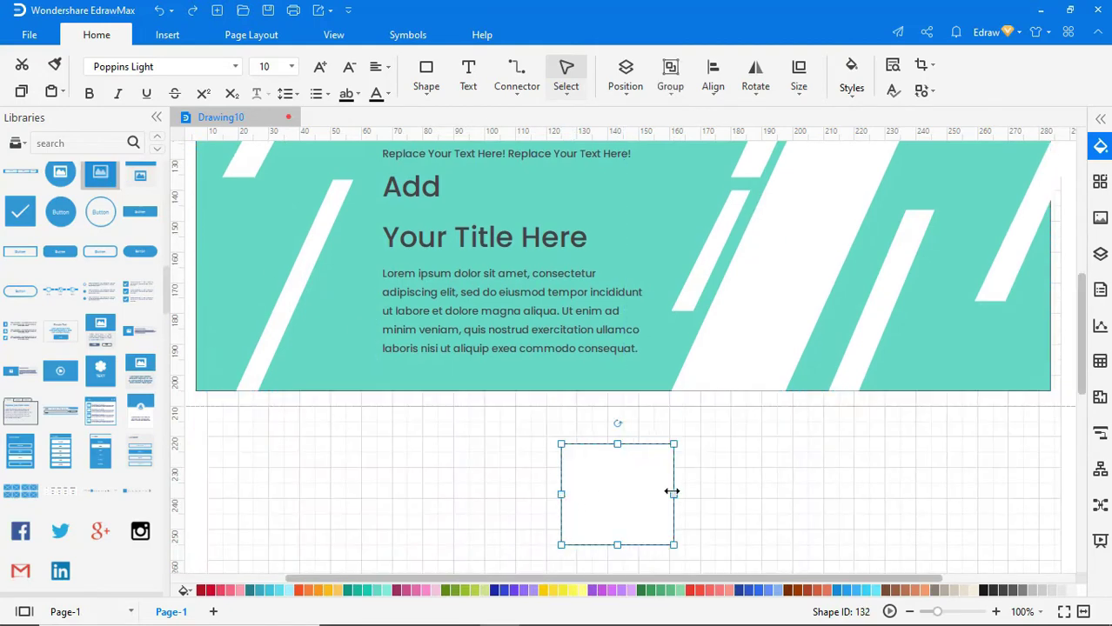
left_click(521, 589)
Duplicate the purple image placeholder twice and arrange all three in an evenly spaced row beneath the banner
left_click(677, 514)
key("ctrl+c")
key("ctrl+v")
left_click_drag(677, 514, 470, 498)
key("ctrl+v")
left_click_drag(619, 519, 783, 509)
scroll(893, 472, "down", 2)
left_click_drag(893, 472, 335, 286)
left_click(530, 461)
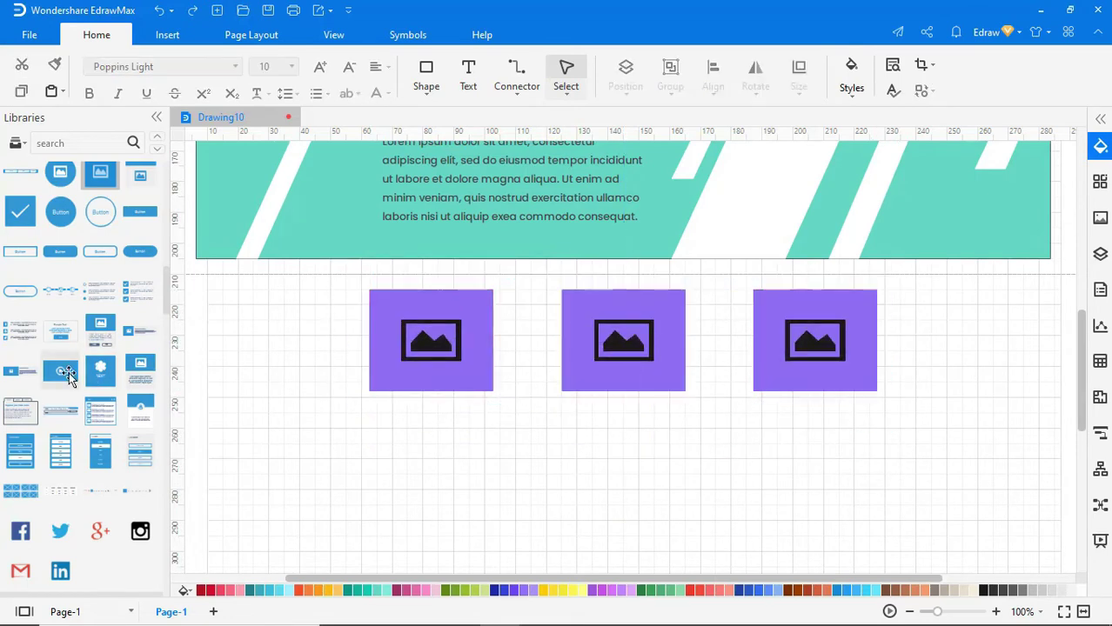
Add a video placeholder below the image row, stretch it to the row's full width and fill it with the banner's teal
left_click_drag(76, 377, 623, 541)
scroll(622, 522, "down", 3)
left_click_drag(816, 442, 872, 442)
left_click_drag(438, 447, 381, 447)
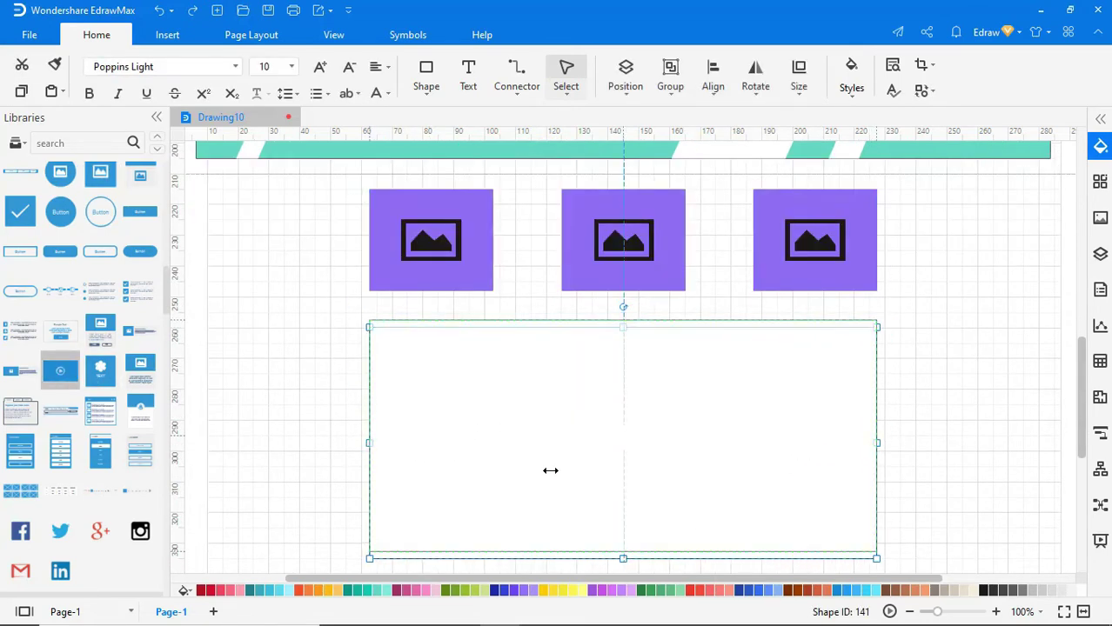
left_click_drag(551, 474, 551, 460)
left_click(380, 591)
Add a text block directly under the video placeholder, match its width, and paste the Lorem ipsum paragraph into it
scroll(296, 470, "down", 3)
scroll(83, 366, "down", 5)
left_click_drag(60, 329, 535, 471)
left_click_drag(640, 473, 873, 474)
left_click_drag(430, 473, 369, 473)
left_click_drag(623, 520, 623, 466)
double_click(623, 448)
key("ctrl+v")
Set the paragraph below the video to the Poppins font and reduce its text size
key("ctrl+a")
left_click(235, 67)
left_click(207, 124)
left_click(349, 68)
triple_click(349, 69)
key("Escape")
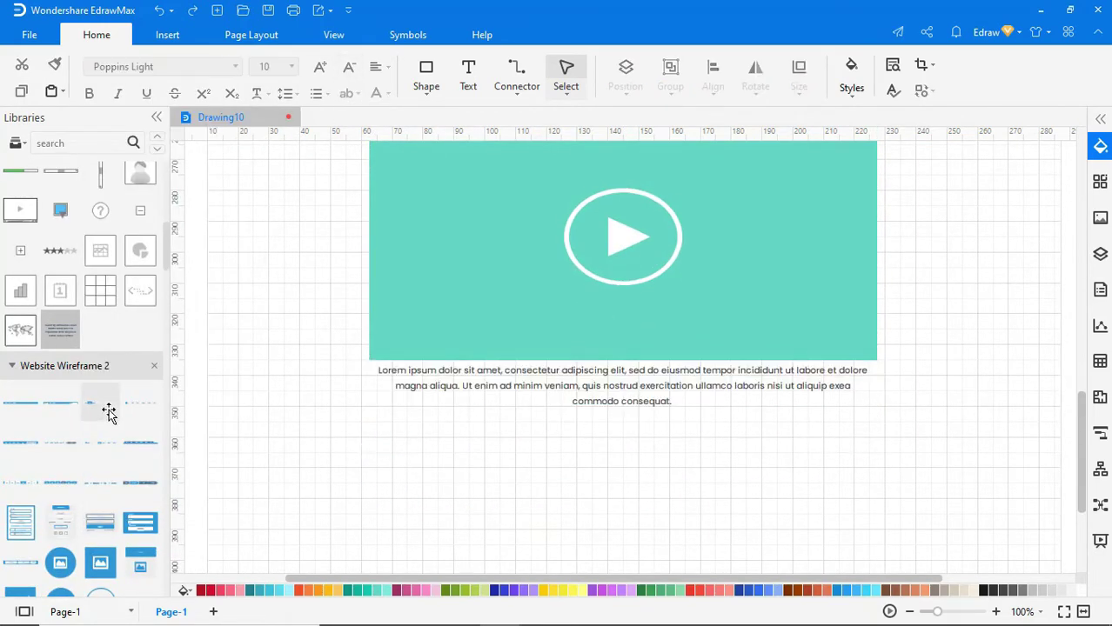
Add a full-width text box below the paragraph reading "Add Your Title Here" and "Replace Your Title Here! Replace your Title Here!"
scroll(109, 408, "down", 10)
left_click_drag(57, 277, 1060, 493)
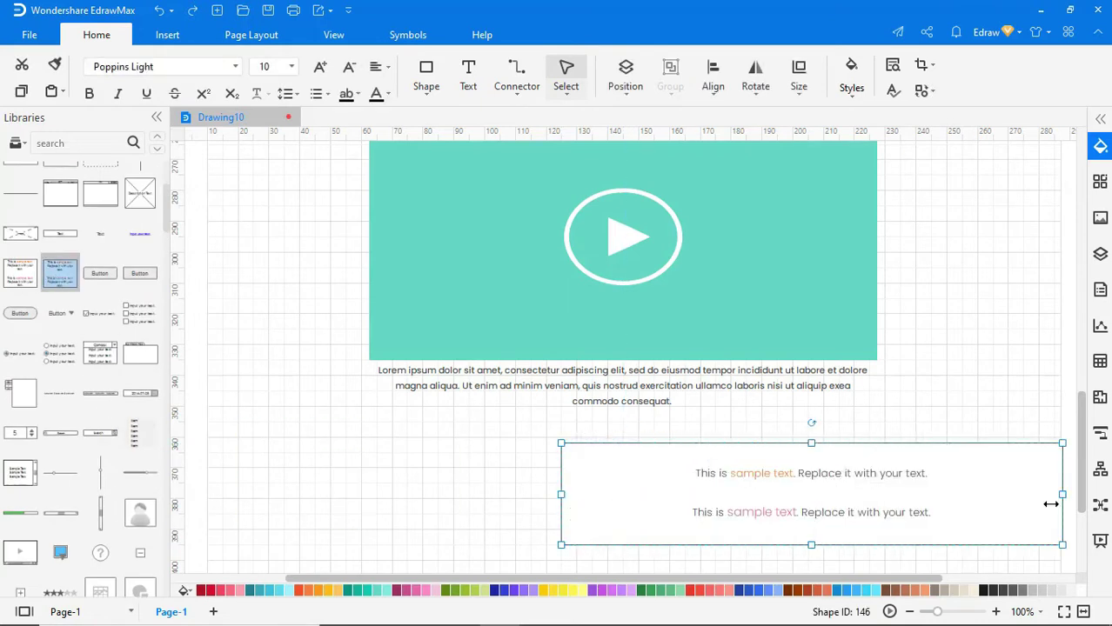
left_click_drag(561, 493, 207, 493)
double_click(538, 494)
type("Add Your Title Here")
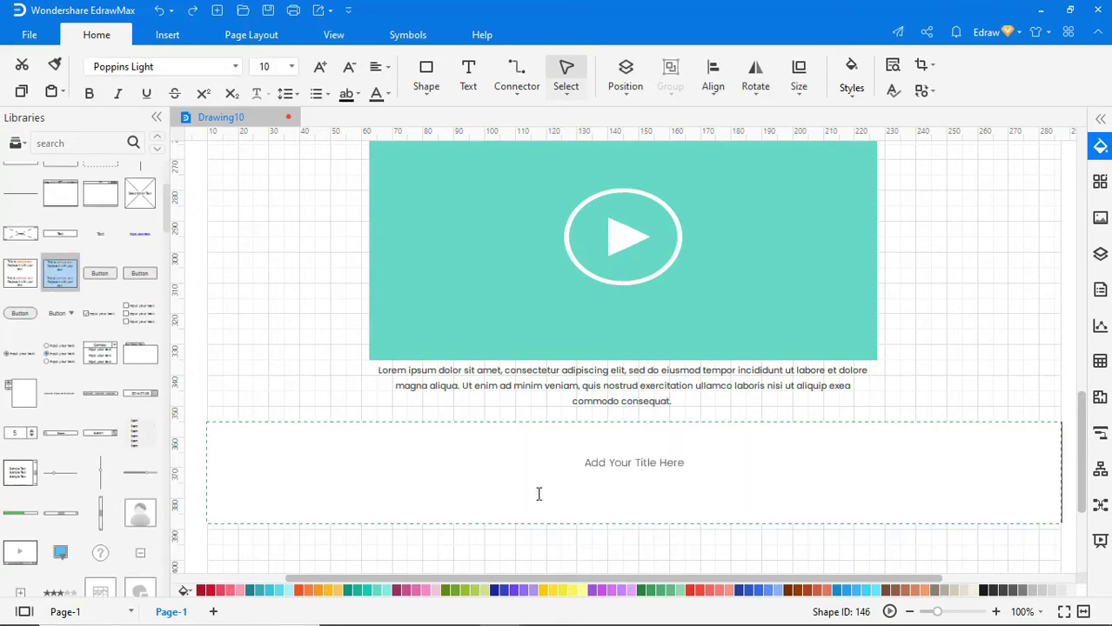
type(" Replace your Title Here!")
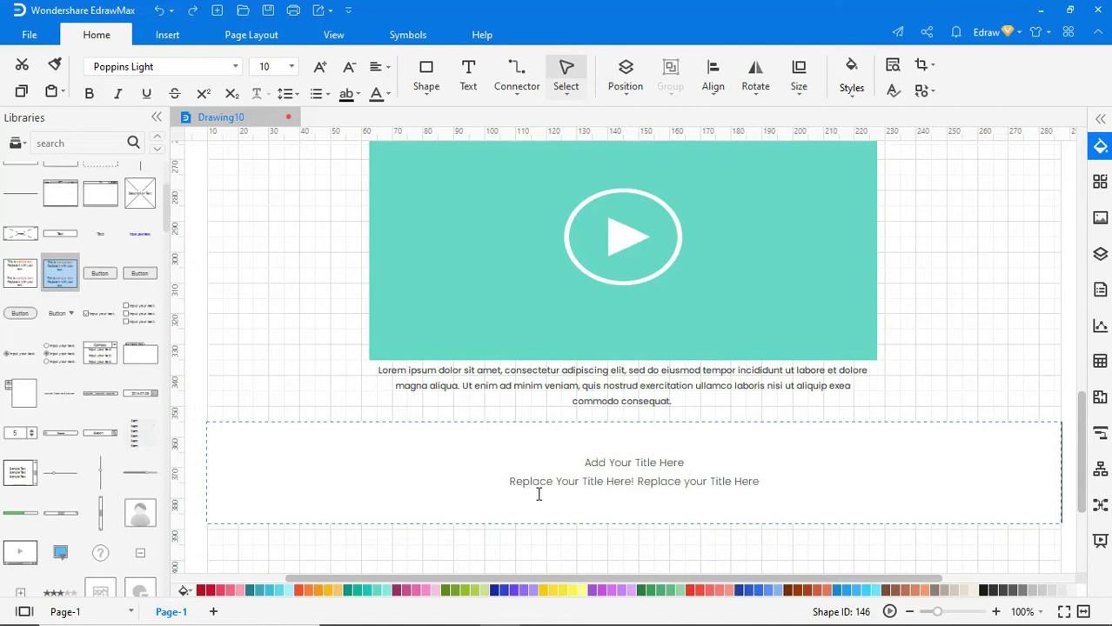
Set the title box's text to Poppins and enlarge the "Add Your Title Here" line to size 26
key("ctrl+a")
left_click(235, 66)
left_click(121, 117)
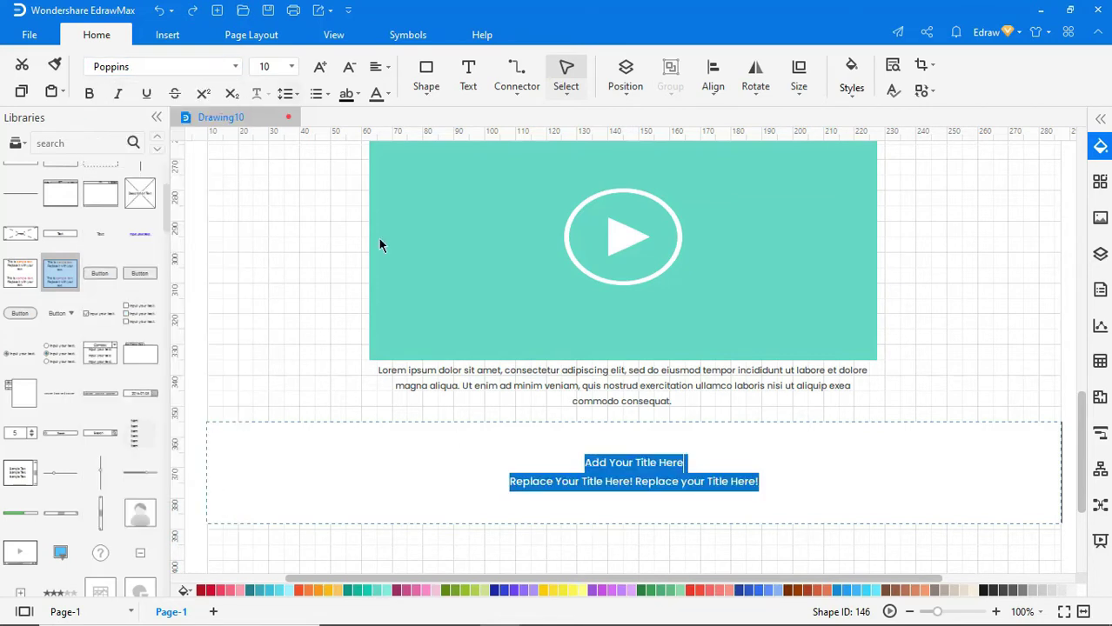
left_click_drag(685, 463, 581, 462)
left_click(292, 66)
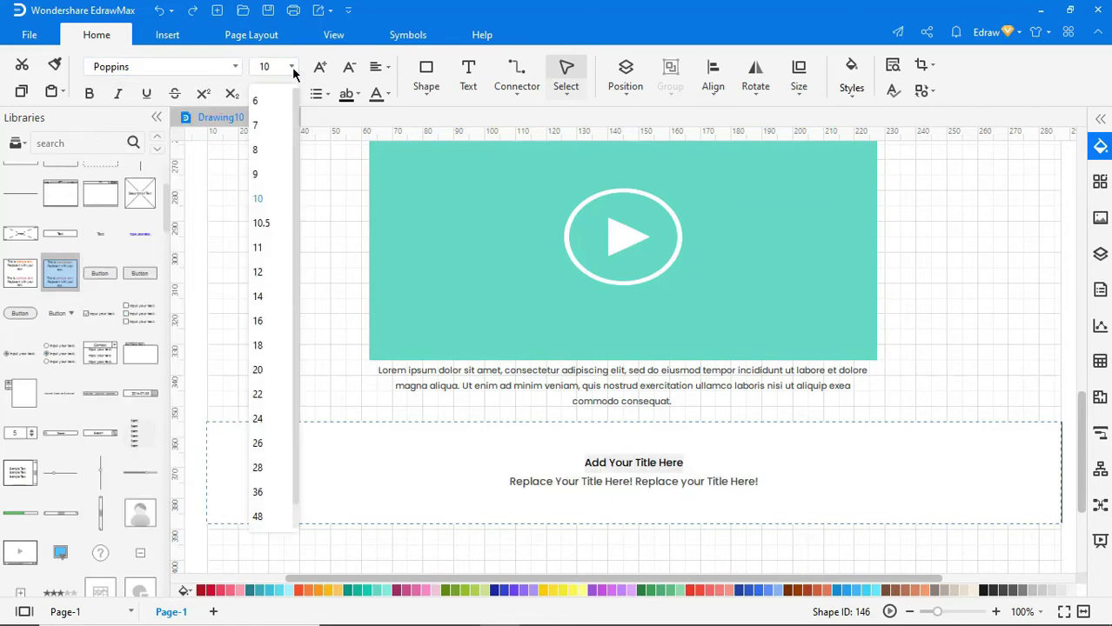
left_click(258, 443)
left_click(309, 553)
Fill the full-width title box with grey-brown and set it to no line
left_click(315, 506)
left_click(935, 591)
left_click(943, 591)
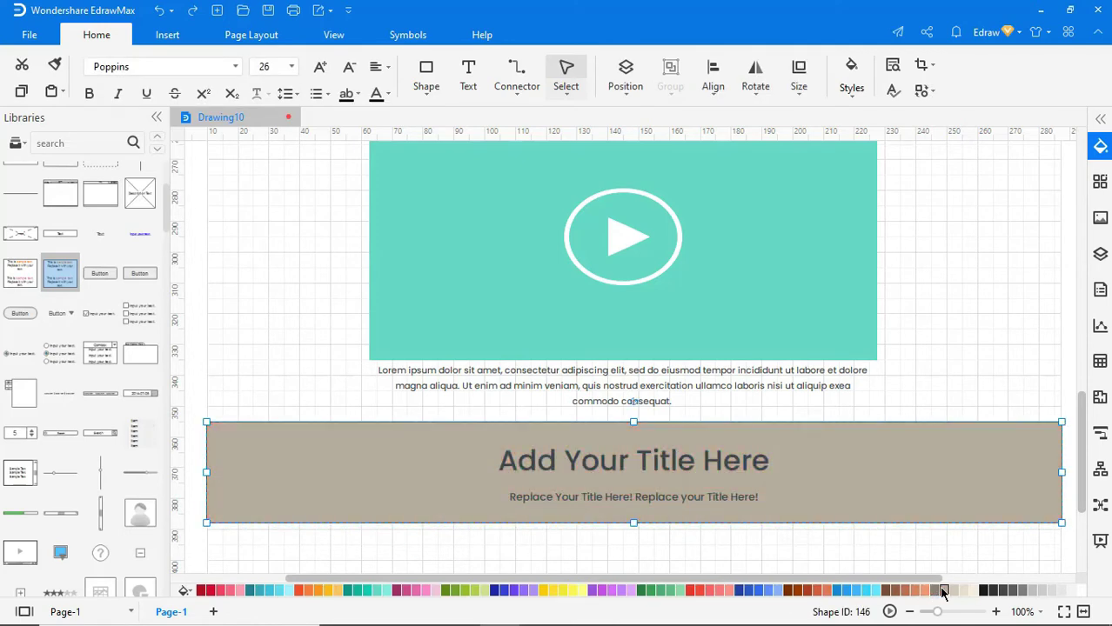
left_click(1099, 120)
left_click(905, 153)
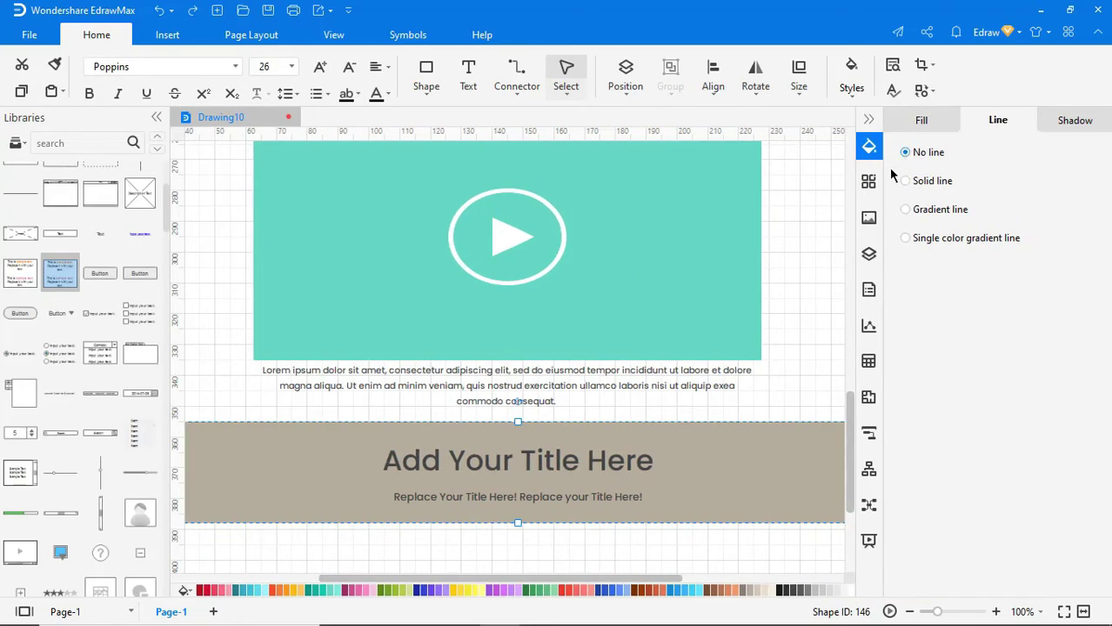
left_click(818, 352)
left_click(869, 120)
Add an image-and-text block below the grey-brown title band and fill its image area with teal
scroll(911, 299, "down", 2)
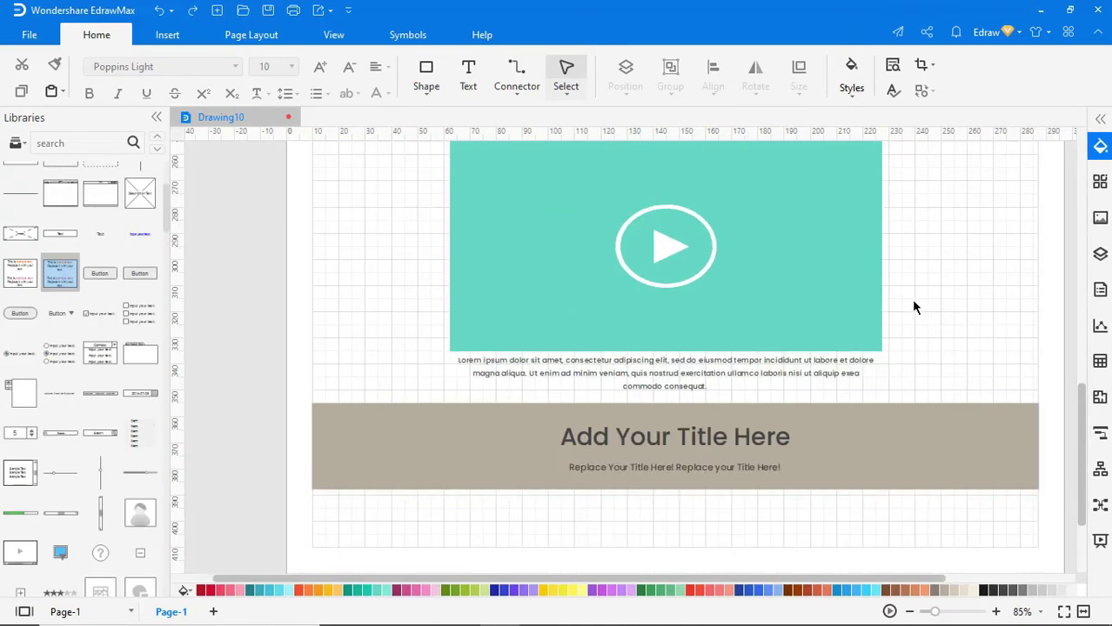
scroll(911, 298, "down", 2)
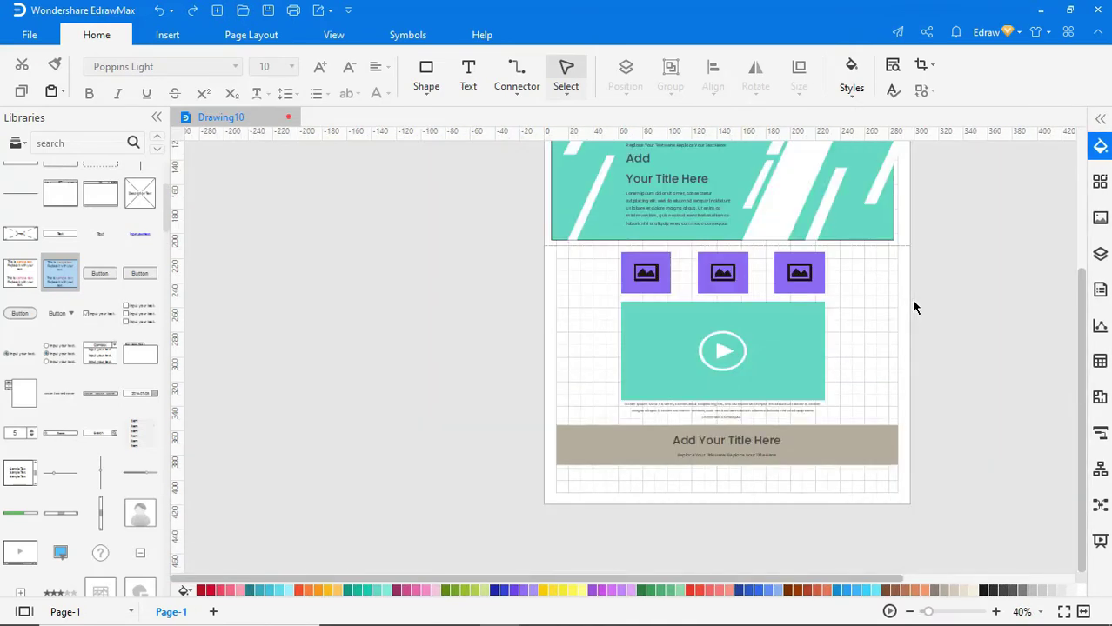
scroll(923, 460, "up", 4)
left_click_drag(888, 578, 735, 587)
scroll(435, 531, "down", 1)
scroll(120, 478, "down", 7)
left_click_drag(20, 517, 649, 514)
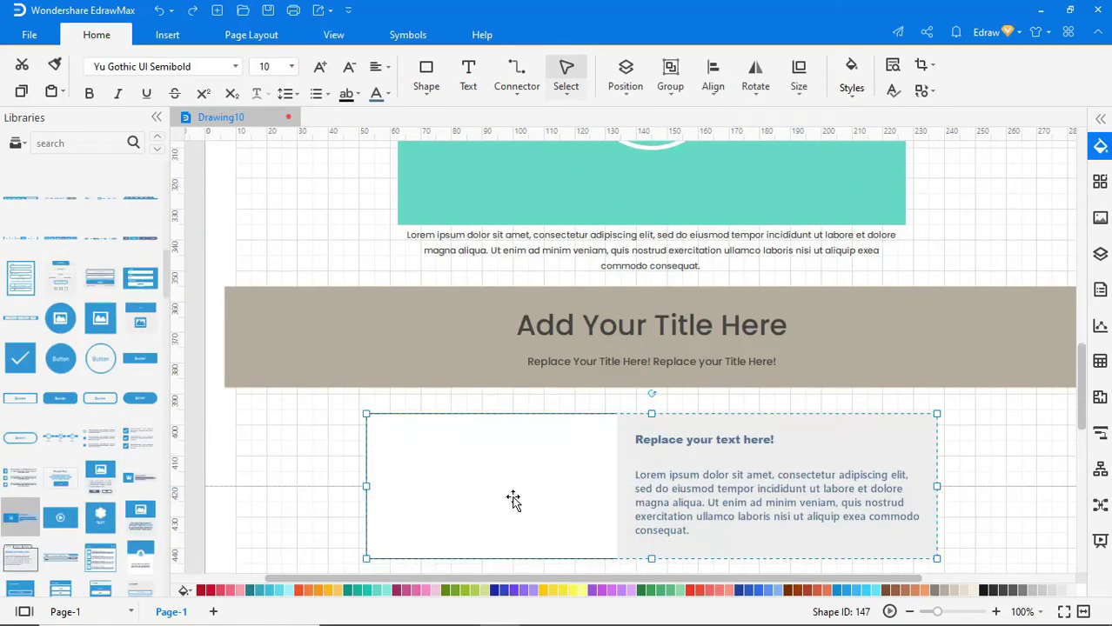
left_click(340, 559)
scroll(340, 559, "down", 7)
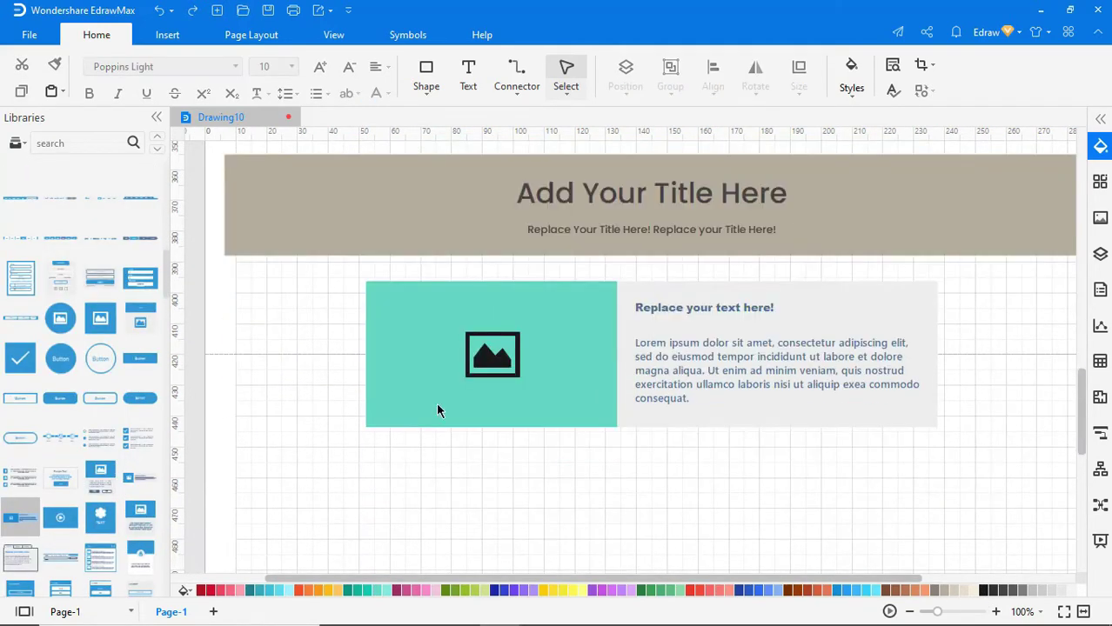
Place a matching teal image placeholder below the image-and-text block, aligned with the block's right edge
left_click_drag(100, 319, 628, 354)
left_click_drag(542, 311, 757, 406)
left_click(496, 273)
key("ctrl+c")
key("ctrl+v")
left_click_drag(637, 360, 818, 434)
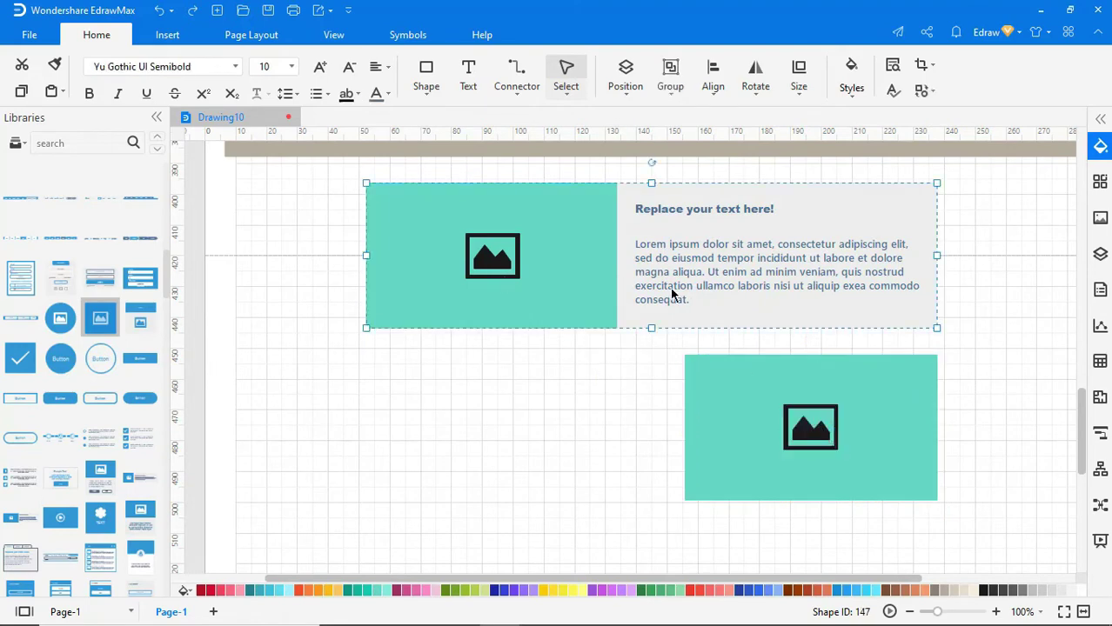
Copy the grey "Replace your text here!" panel into the second row, to the left of its teal image placeholder
left_click(629, 300)
key("ctrl+c")
key("ctrl+v")
left_click_drag(629, 351, 527, 425)
left_click(668, 287)
left_click_drag(668, 287, 417, 459)
left_click(583, 516)
Duplicate the first image-and-text block as a third row and place a copy of the grey-brown title band beneath it
left_click(529, 301)
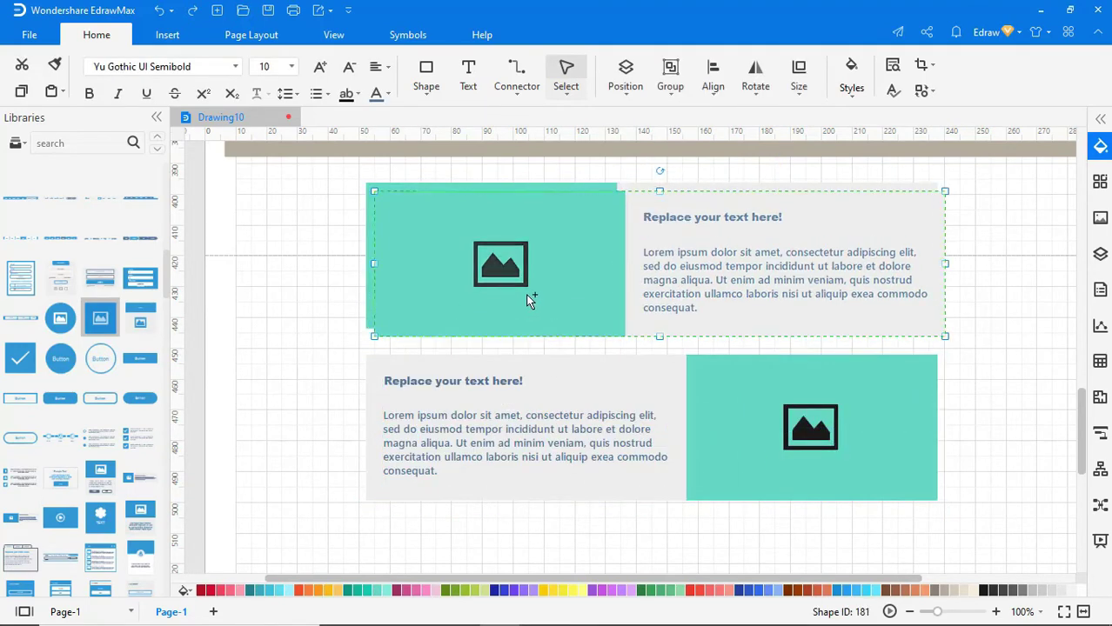
scroll(529, 305, "up", 3)
left_click(542, 249)
left_click_drag(537, 239, 570, 479)
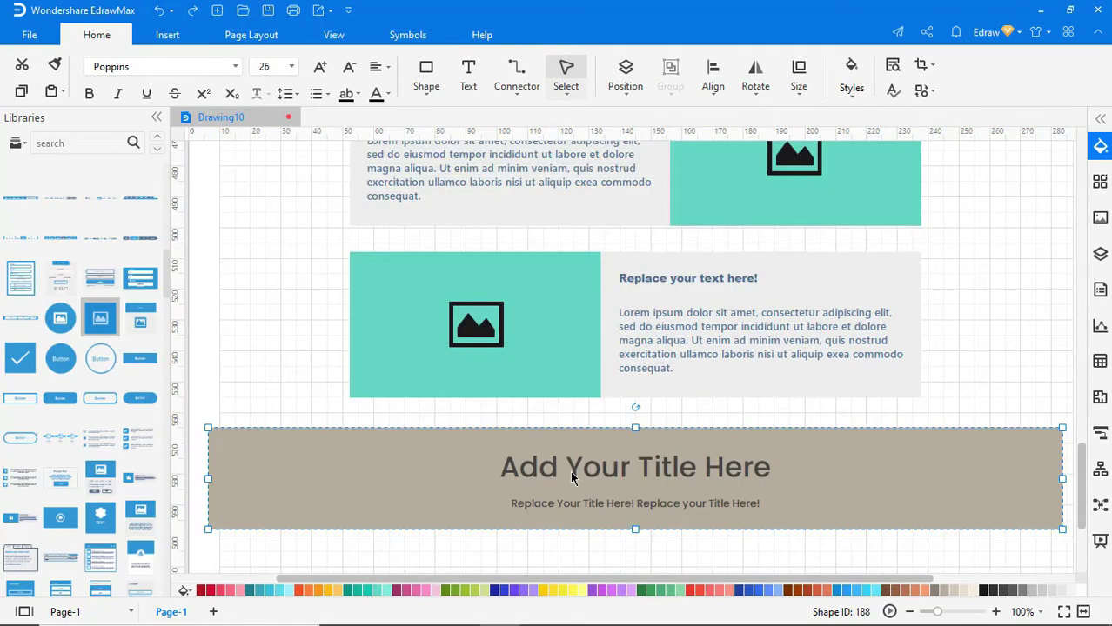
Replace the text in the copied title band with "Replace Your Text Here!"
double_click(570, 474)
type("Replace Your Text Here!")
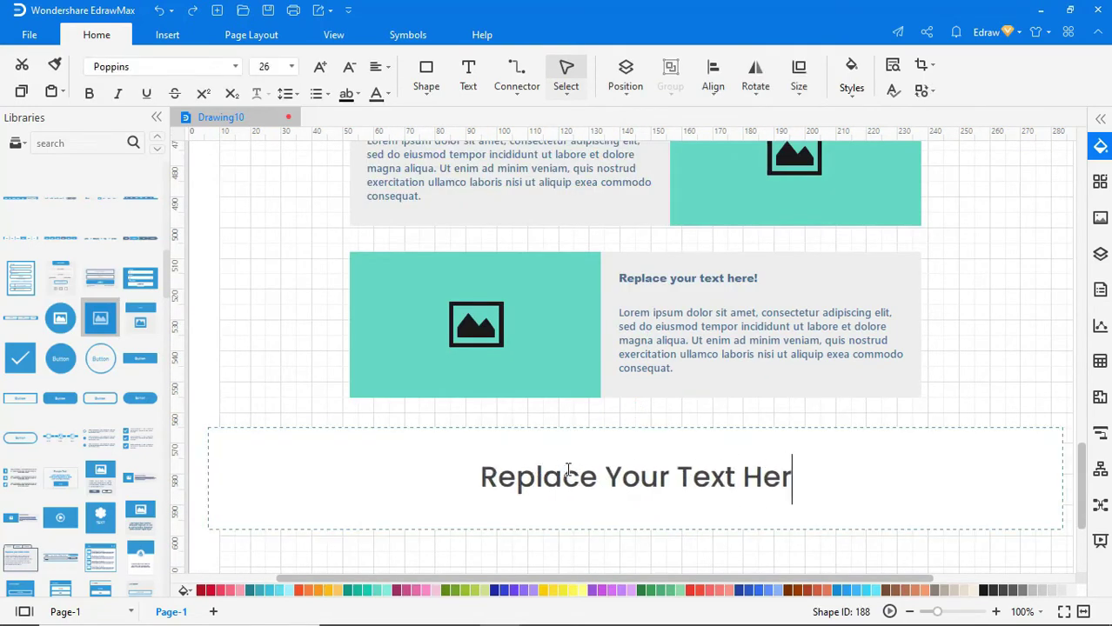
left_click(584, 540)
scroll(576, 479, "down", 4)
left_click(595, 252)
left_click(634, 253, "ctrl")
left_click(373, 589)
left_click(557, 547)
Add a circular image placeholder below the "Replace Your Text Here!" band and fill it with teal
scroll(558, 548, "up", 4)
left_click_drag(543, 578, 578, 579)
left_click_drag(60, 317, 661, 486)
left_click(388, 590)
Duplicate the teal circular placeholder to form an evenly spaced row of four below the band
key("ctrl+c")
key("ctrl+v")
left_click(530, 484)
key("ctrl+c")
key("ctrl+v")
left_click_drag(534, 489, 376, 481)
key("ctrl+v")
left_click_drag(543, 497, 830, 481)
Add a "Text" label centred beneath each of the four circular image placeholders
scroll(39, 387, "up", 8)
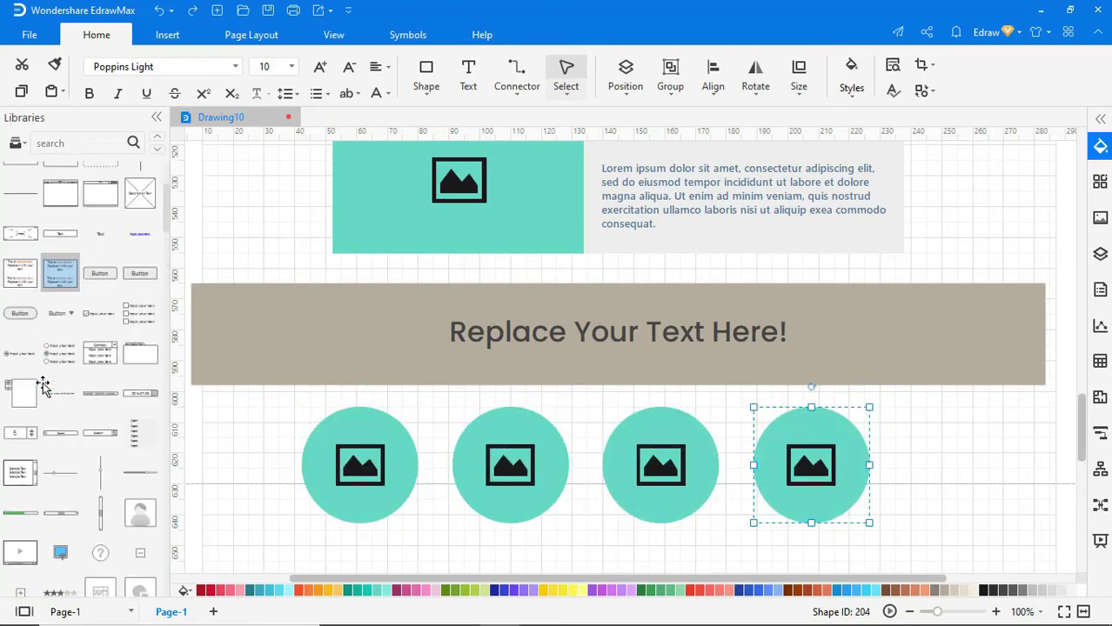
scroll(340, 566, "down", 1)
left_click_drag(340, 565, 357, 456)
left_click_drag(100, 233, 508, 457)
left_click_drag(100, 233, 810, 452)
Set the font of all four labels beneath the circles to Poppins
left_click(364, 460)
left_click(513, 459, "ctrl")
left_click(663, 459, "ctrl")
left_click(837, 458, "ctrl")
left_click(235, 67)
left_click(206, 139)
left_click(370, 537)
Add a rectangle below the circle labels, stretch it to the title band's width and extend its height downward
scroll(75, 421, "up", 3)
left_click_drag(26, 301, 306, 548)
left_click_drag(401, 488, 1042, 484)
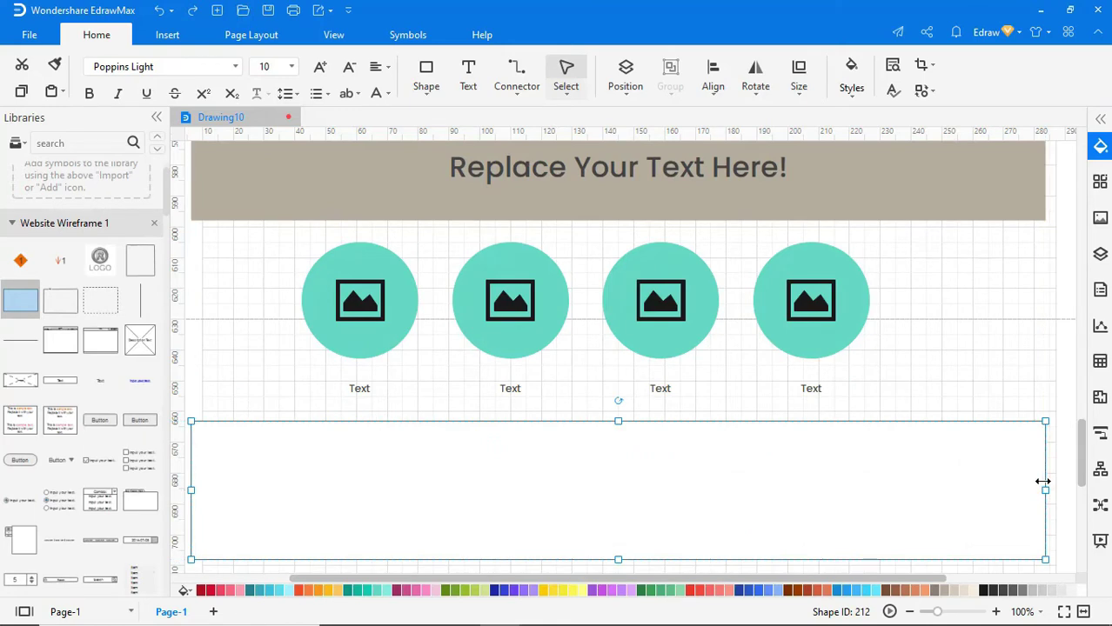
scroll(624, 511, "down", 1)
left_click_drag(617, 494, 645, 460)
Place a three-item icon-and-text list in the rectangle's left half and fill the rectangle with teal
scroll(66, 479, "down", 10)
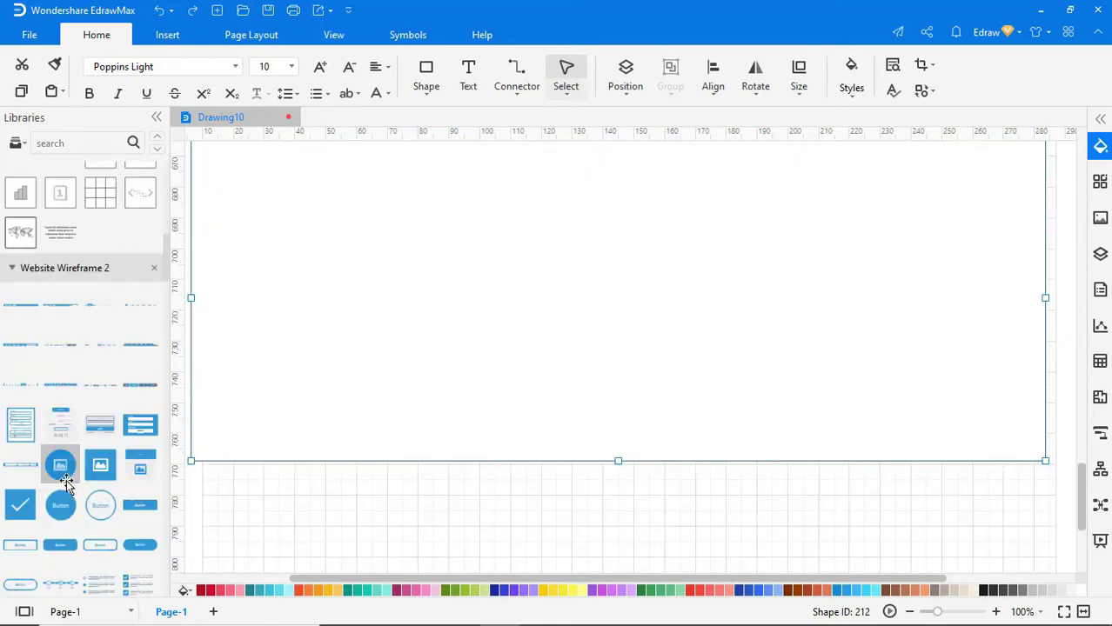
scroll(66, 484, "down", 1)
left_click_drag(20, 478, 396, 248)
left_click(364, 384)
left_click(381, 590)
Recolour the three icons in the list to black
left_click(266, 312)
left_click(266, 312)
left_click(266, 312)
left_click(985, 590)
left_click(262, 239)
left_click(263, 239)
left_click(984, 591)
left_click(261, 178)
left_click(261, 177)
left_click(609, 415)
Set the list's three Lorem ipsum paragraphs to the Poppins font
left_click_drag(449, 420, 450, 422)
left_click(431, 401)
left_click(435, 333, "ctrl")
left_click(417, 252, "ctrl")
left_click(235, 67)
left_click(169, 122)
left_click(502, 399)
Copy the icon list into the teal rectangle's right half and shorten the rectangle to fit both lists
left_click_drag(318, 411, 712, 419)
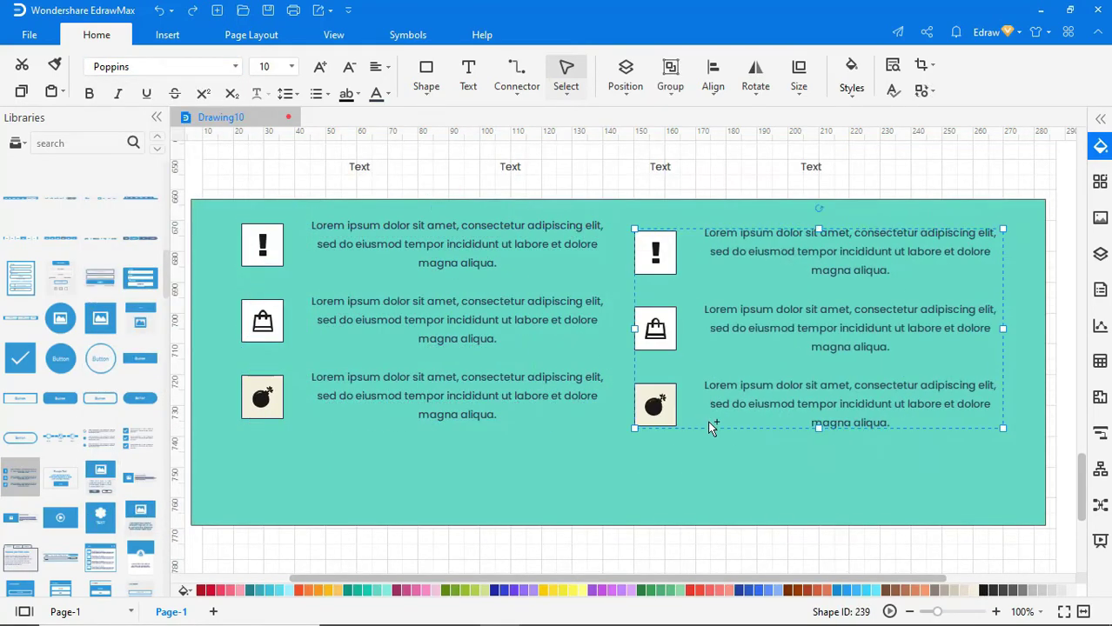
left_click_drag(479, 392, 479, 400)
left_click(488, 476)
left_click_drag(618, 525, 618, 458)
left_click(551, 508)
Add a profile card with a user icon and Lorem ipsum text below the teal section, resize it and centre it horizontally
left_click_drag(141, 557, 618, 382)
left_click_drag(755, 382, 704, 382)
left_click_drag(591, 561, 592, 449)
left_click_drag(481, 327, 511, 328)
scroll(557, 383, "up", 1)
left_click_drag(593, 431, 603, 431)
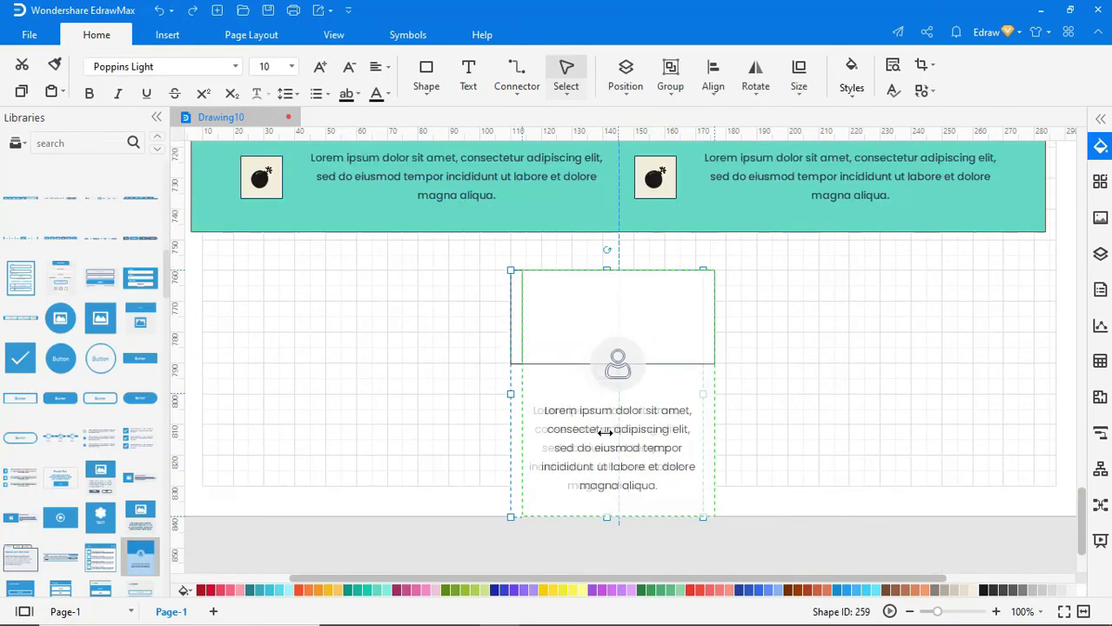
Fill the profile card's upper rectangle with light teal and the circle behind its user icon with dark teal
left_click(557, 327)
left_click(376, 591)
left_click(617, 365)
left_click(828, 497)
left_click(638, 377)
left_click(638, 378)
left_click(375, 591)
left_click(382, 476)
left_click(620, 377)
left_click(621, 378)
left_click(636, 379)
left_click(352, 590)
left_click(427, 514)
Set the profile card's Lorem ipsum text to the Poppins font
left_click(609, 465)
left_click(610, 464)
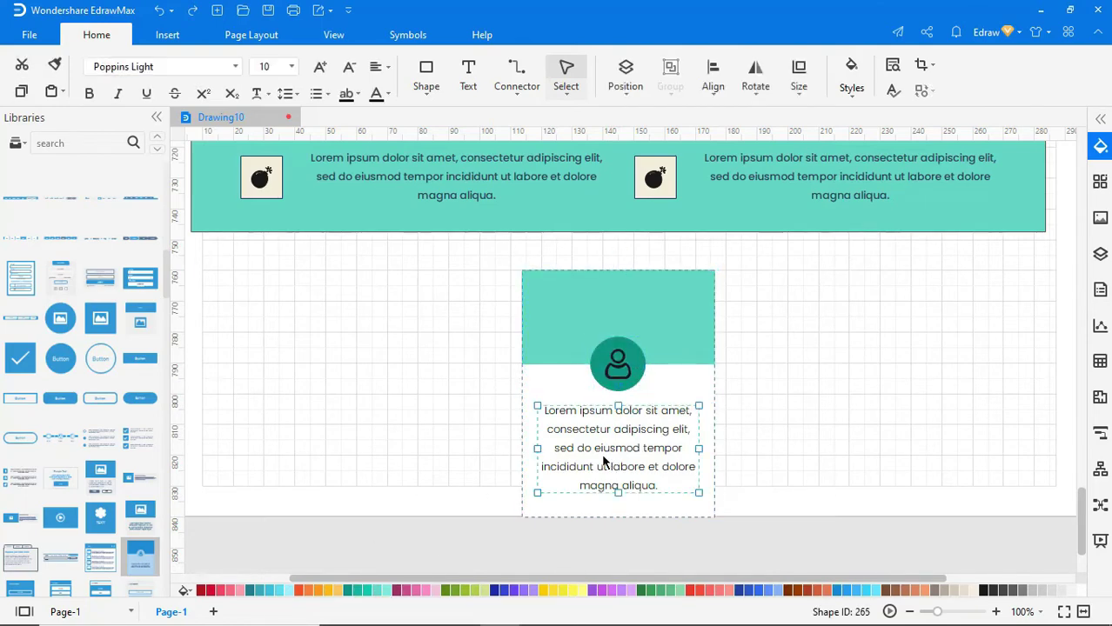
left_click(236, 67)
left_click(205, 128)
left_click(347, 350)
Duplicate the profile card on both sides of the original to form an evenly spaced row of three
left_click_drag(587, 428, 345, 416, "ctrl")
key("ctrl+v")
left_click_drag(556, 418, 774, 403)
left_click(974, 409)
scroll(974, 409, "down", 4)
scroll(729, 511, "up", 1)
Place a wireframe rectangle below the row of three profile cards, starting near the page's left edge
scroll(729, 516, "up", 5)
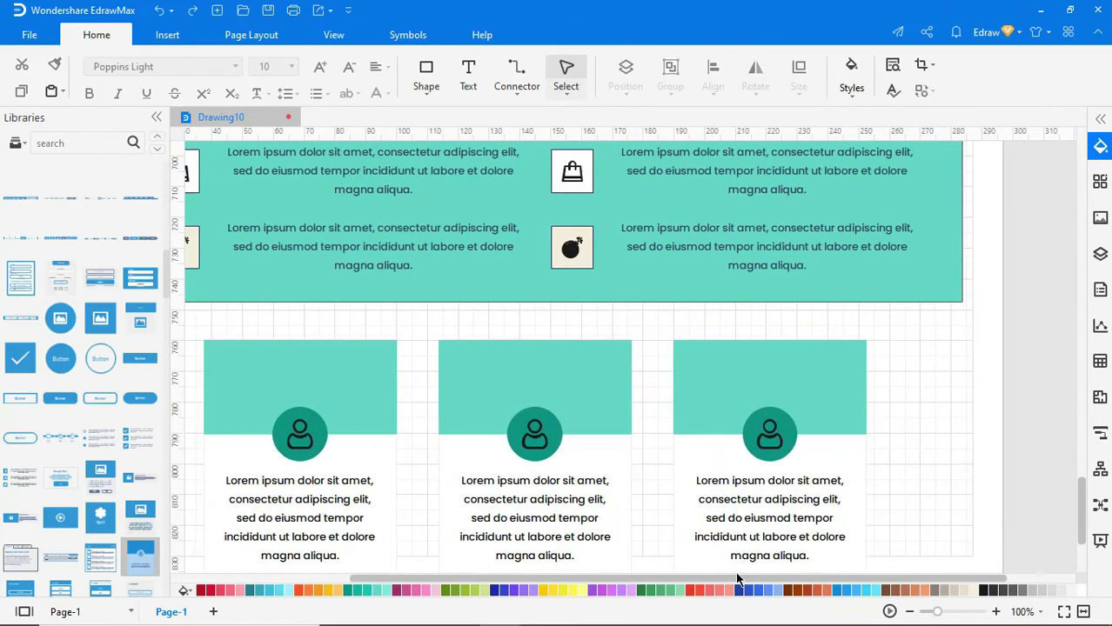
left_click_drag(745, 579, 676, 578)
scroll(694, 551, "down", 3)
scroll(65, 489, "up", 6)
scroll(68, 492, "up", 5)
left_click_drag(21, 304, 390, 548)
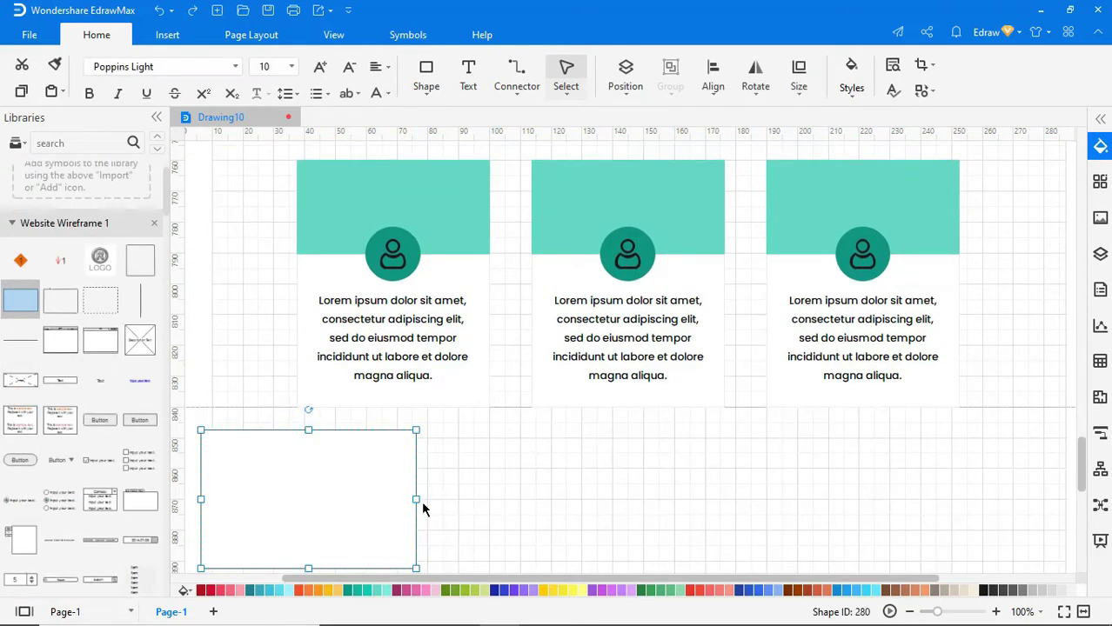
scroll(786, 507, "down", 3)
Widen the footer rectangle to match the teal section above, adjust its height and fill it with light teal
left_click_drag(473, 501, 1014, 501)
left_click_drag(653, 442, 654, 438)
scroll(687, 522, "down", 1)
left_click_drag(652, 495, 653, 555)
left_click(347, 591)
left_click(377, 589)
left_click(235, 502)
Add ABOUT, SERVICES and SECTORS text lists to the teal footer, separated by two vertical divider lines
scroll(79, 479, "down", 4)
left_click_drag(60, 525, 428, 458)
scroll(652, 470, "down", 1)
left_click_drag(60, 525, 874, 409)
left_click_drag(100, 326, 764, 409)
key("ctrl+c")
key("ctrl+v")
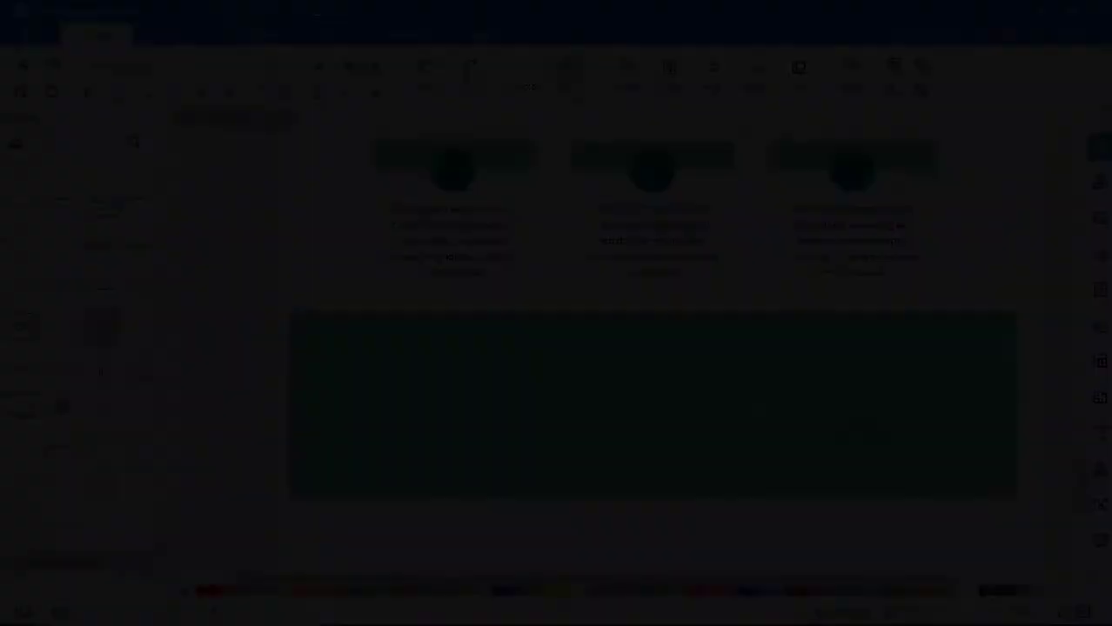
scroll(779, 528, "up", 15)
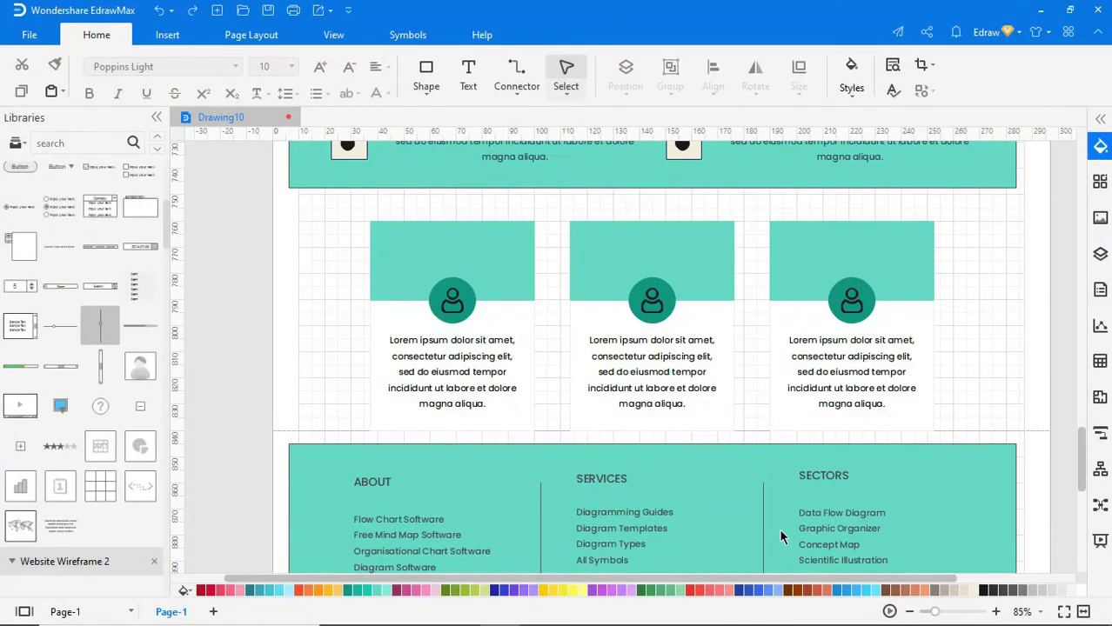
left_click(924, 553)
left_click_drag(925, 554, 924, 566)
Add the title "Website Map" above the header banner in purple Poppins at size 26
left_click(661, 278)
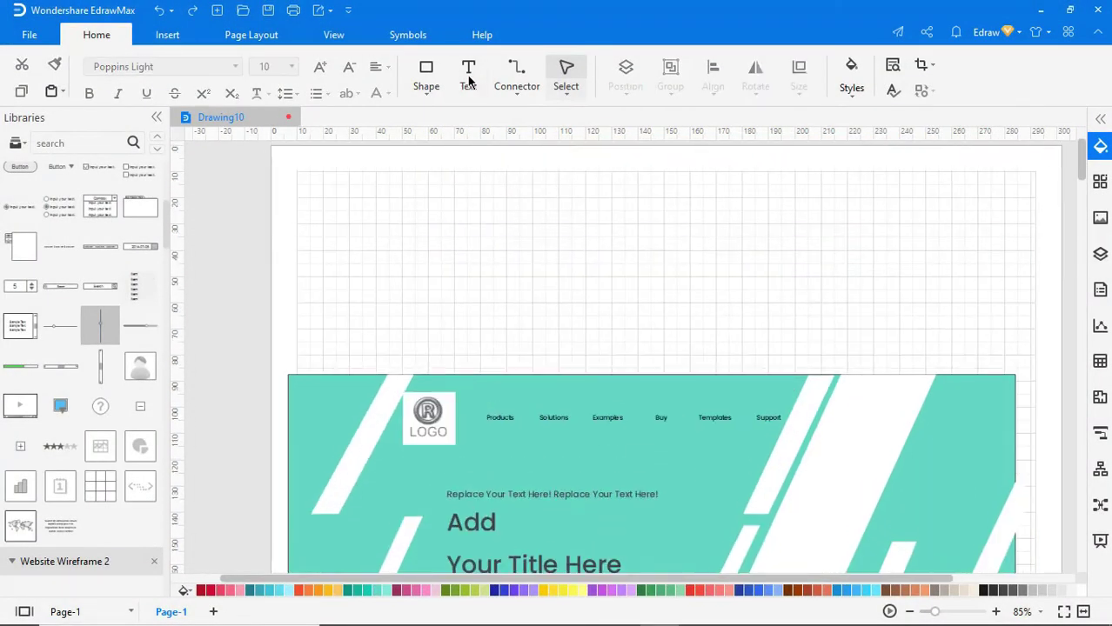
left_click(468, 76)
left_click_drag(628, 362, 630, 366)
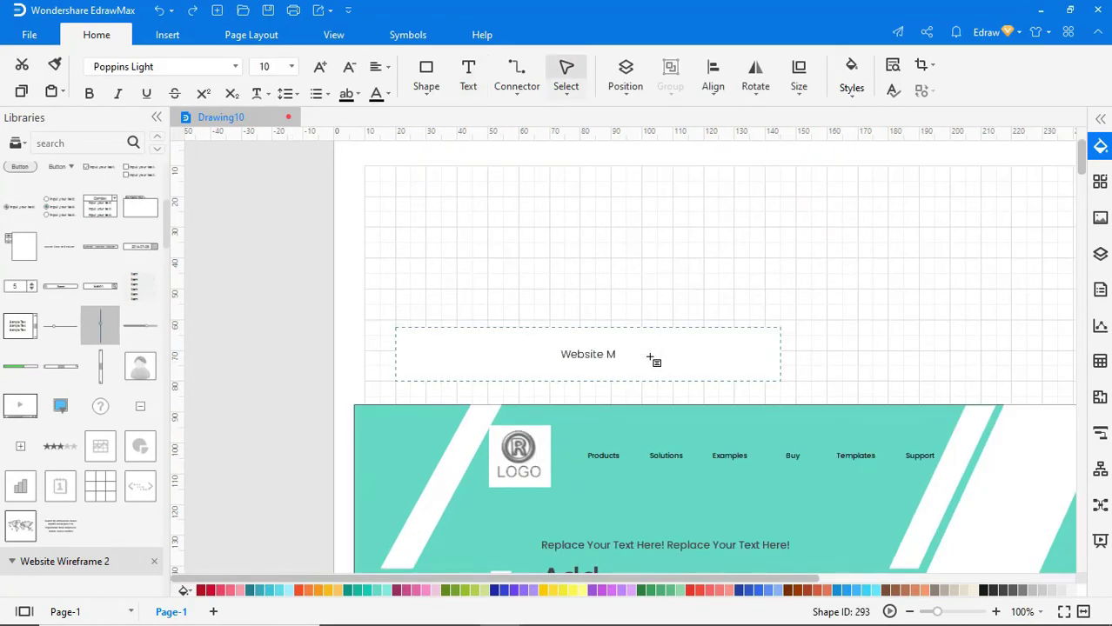
left_click(235, 66)
left_click(131, 124)
left_click(291, 67)
left_click(256, 447)
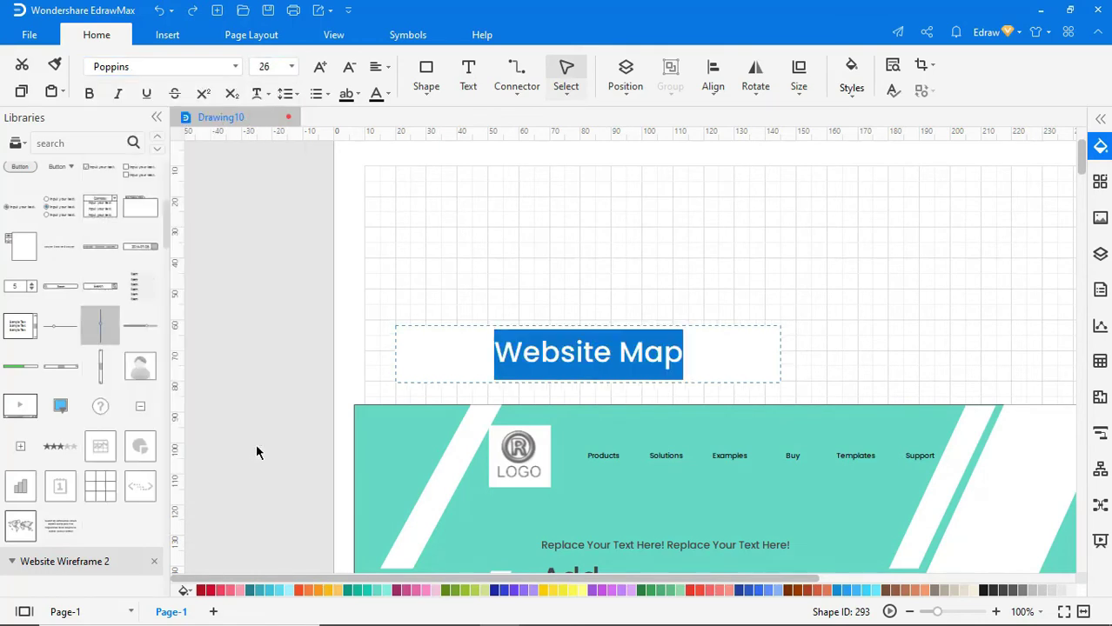
left_click(388, 94)
left_click(444, 158)
key("Escape")
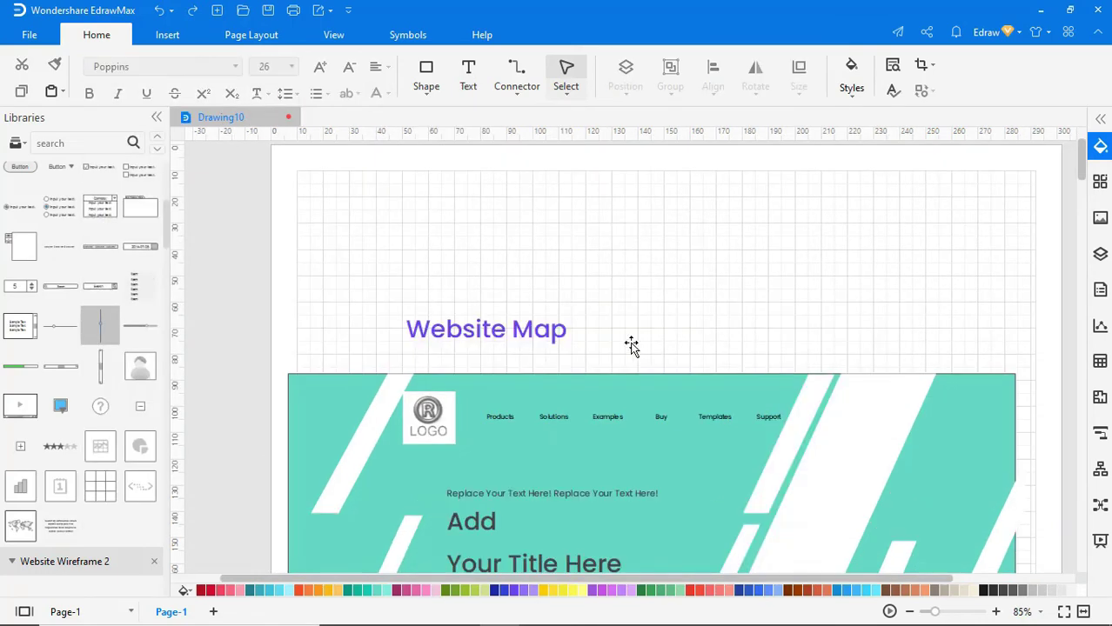
Resize the "Website Map" text box so that the title sits roughly centred just above the header banner
left_click_drag(652, 330, 898, 330)
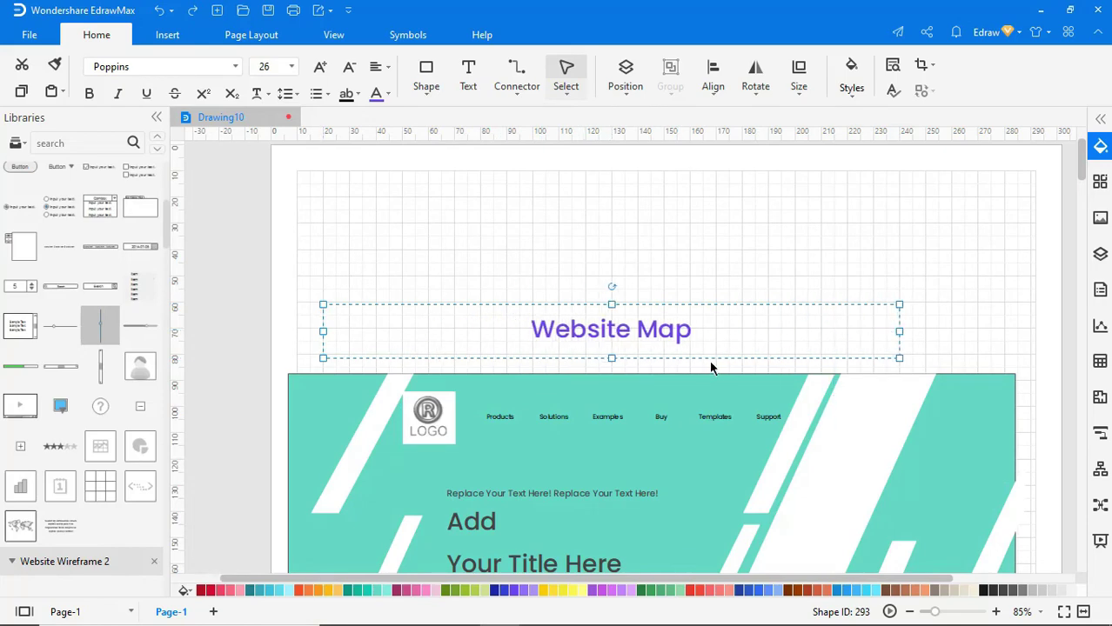
left_click_drag(322, 333, 369, 332)
left_click_drag(634, 305, 636, 328)
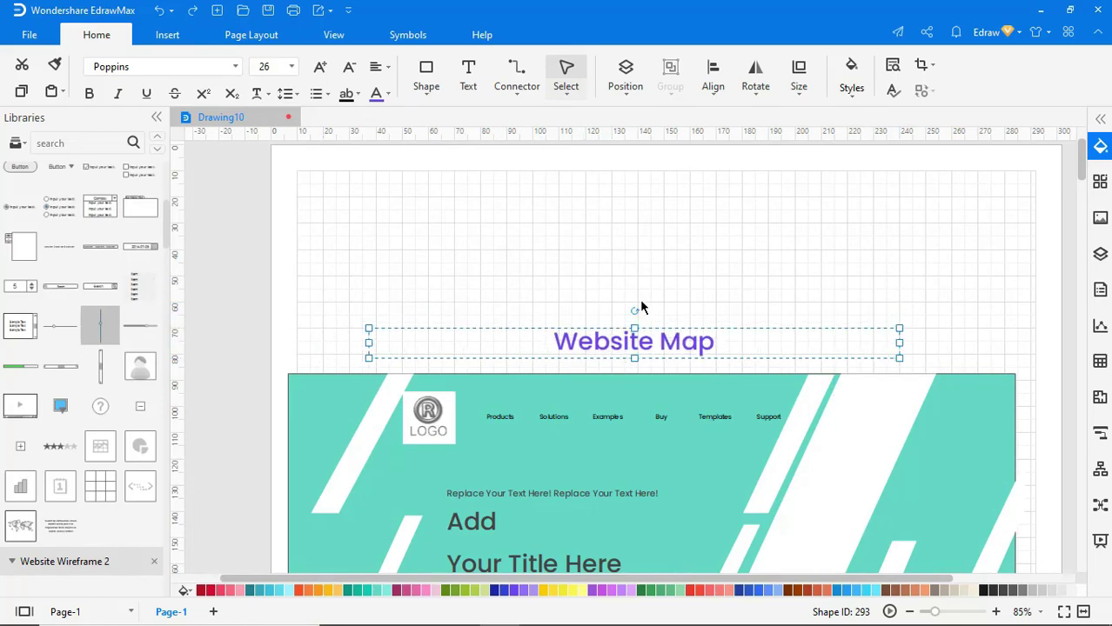
Fit the page to the drawing and show the whole page
left_click(645, 295)
right_click(645, 296)
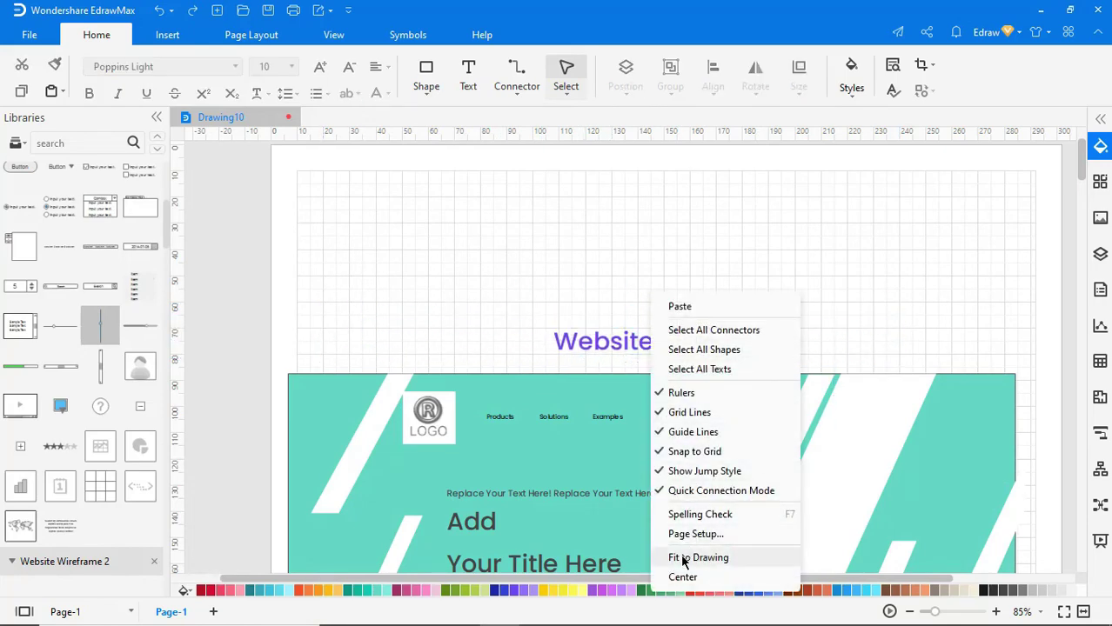
left_click(680, 559)
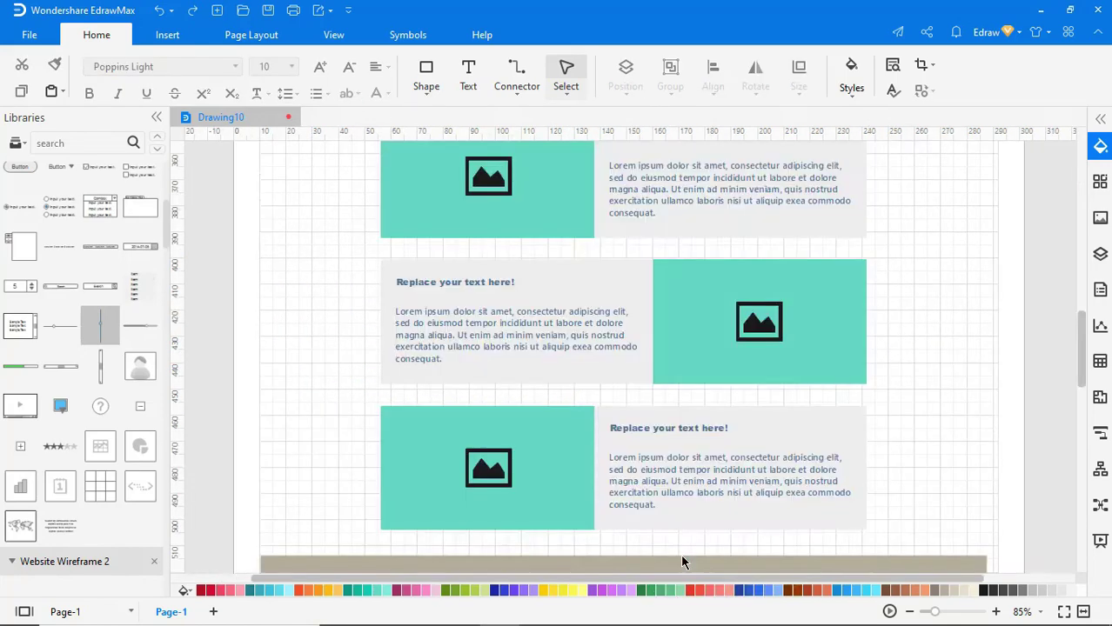
left_click(1068, 612)
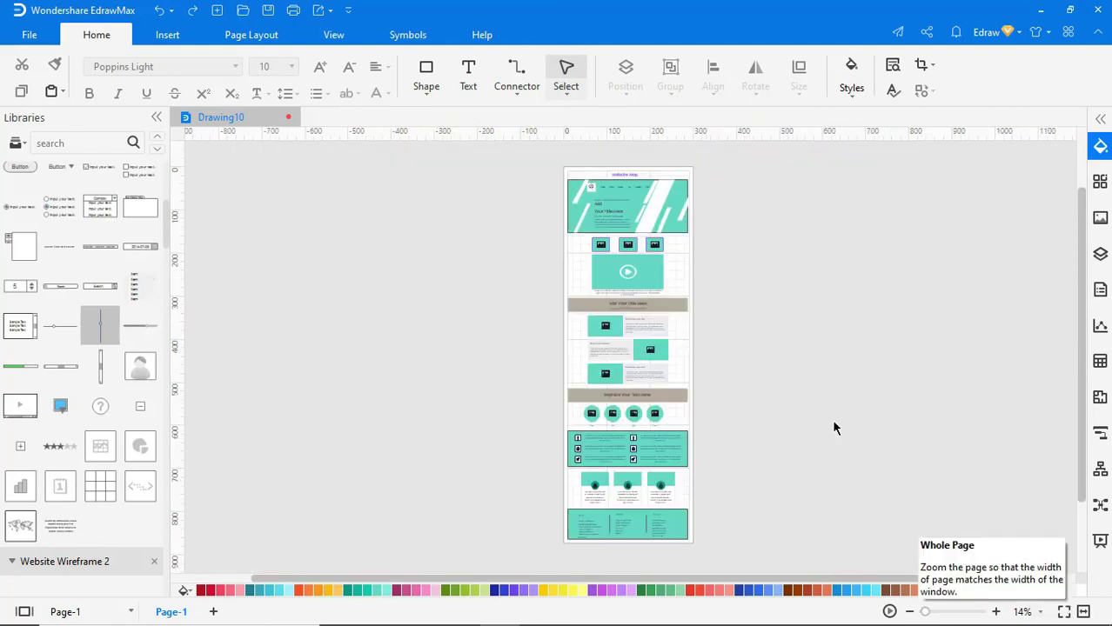
Apply a plain white background to the page
left_click(252, 36)
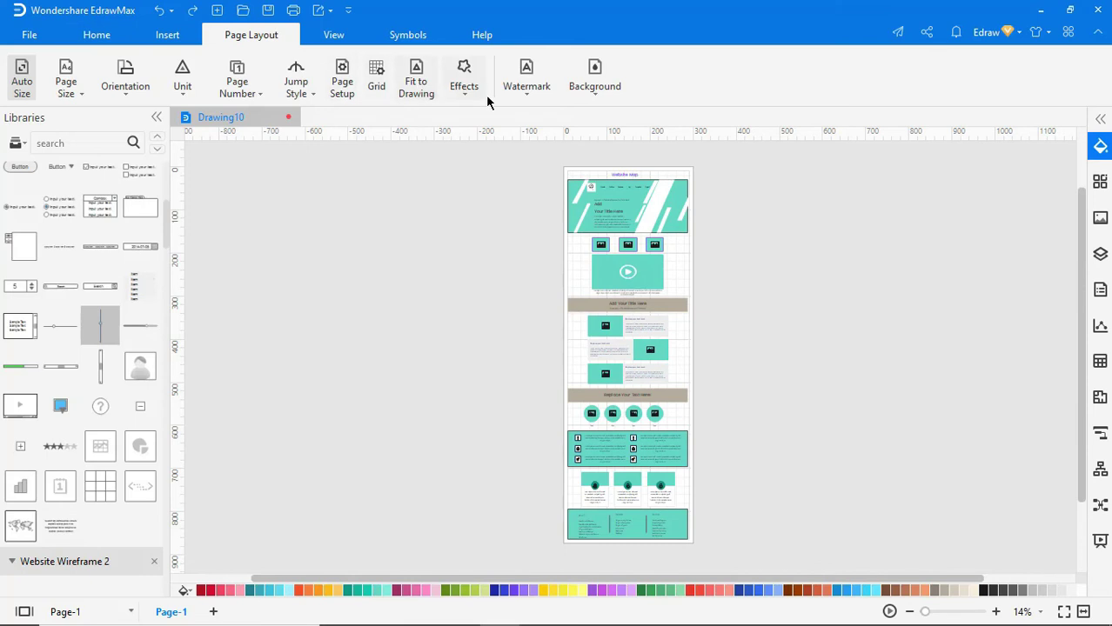
left_click(594, 90)
left_click(594, 167)
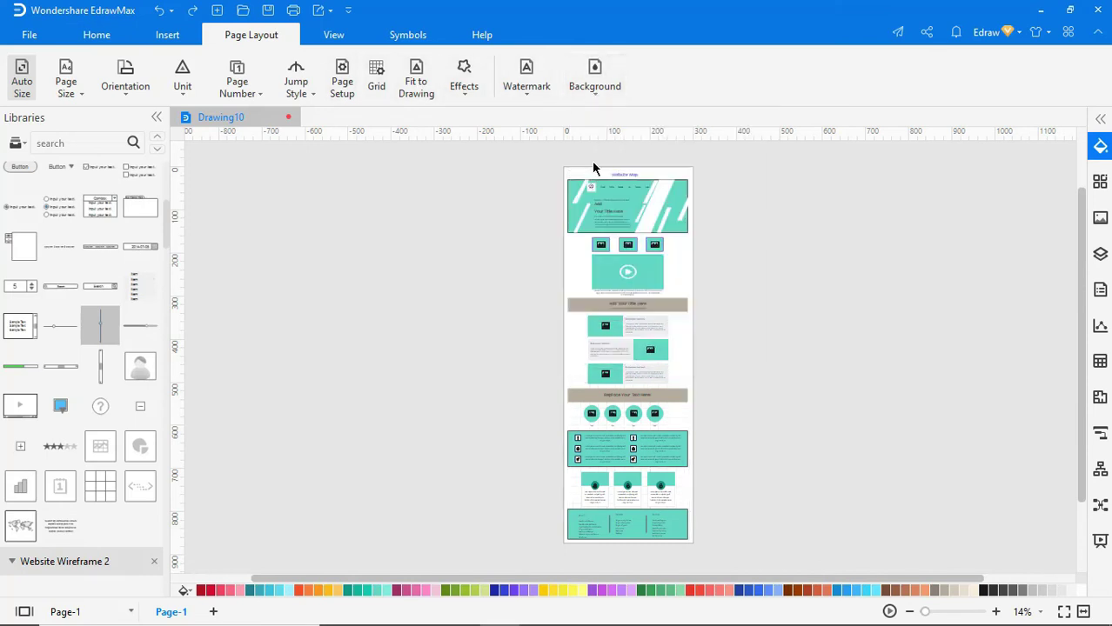
Present the finished wireframe full screen from the current page
left_click(343, 37)
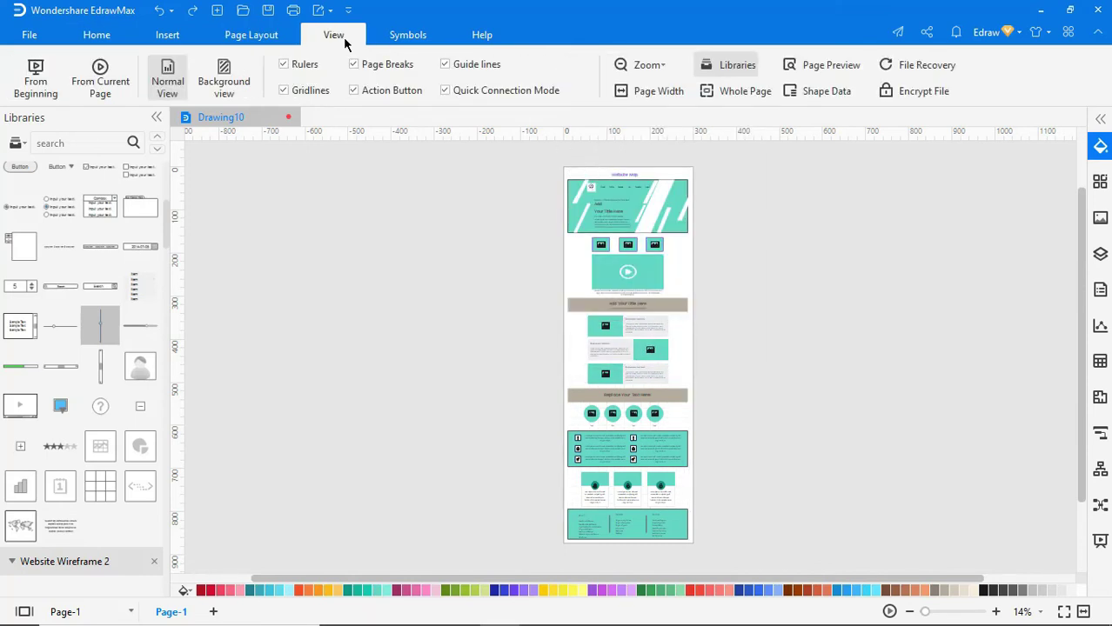
left_click(100, 79)
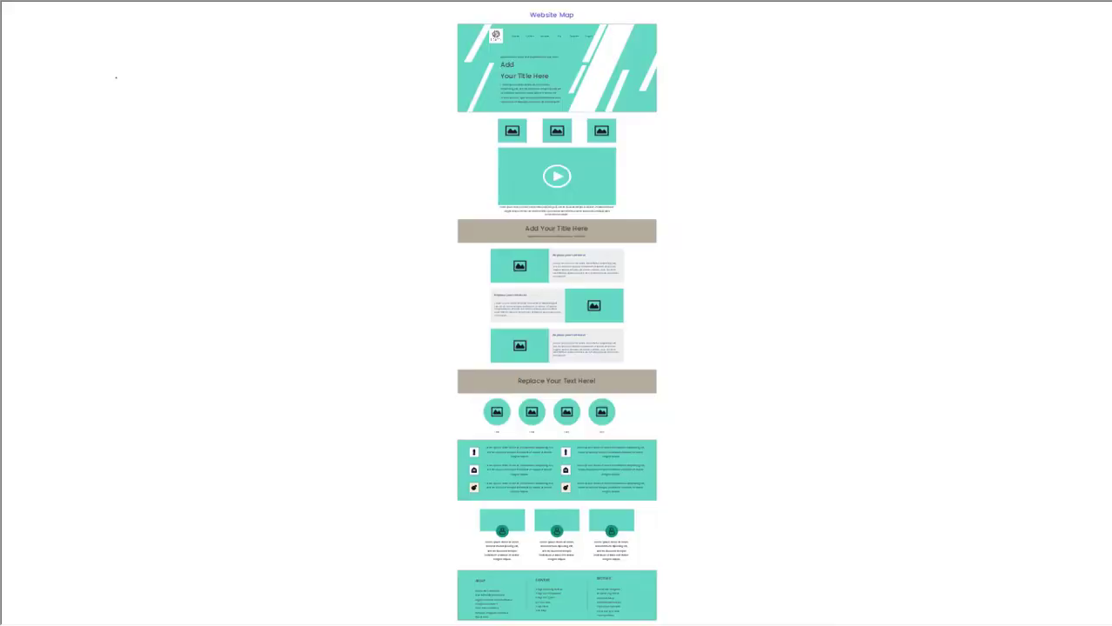